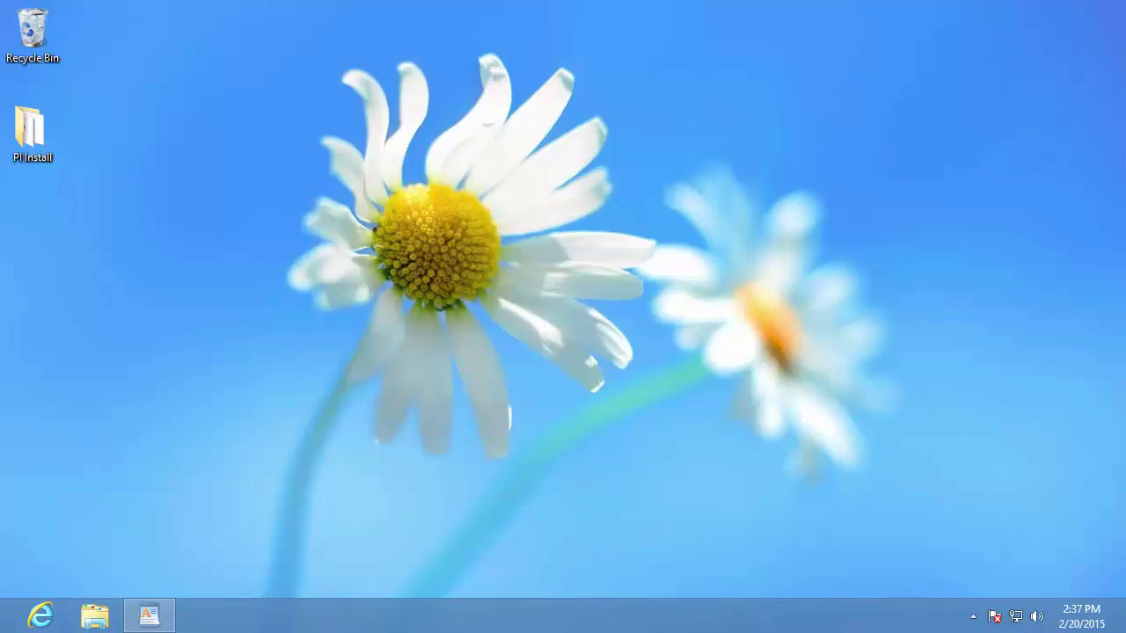
Search the Start screen for 'pi opc' to list the PI OPC apps
{"action": "mouse_move", "coordinate": [1124, 4]}
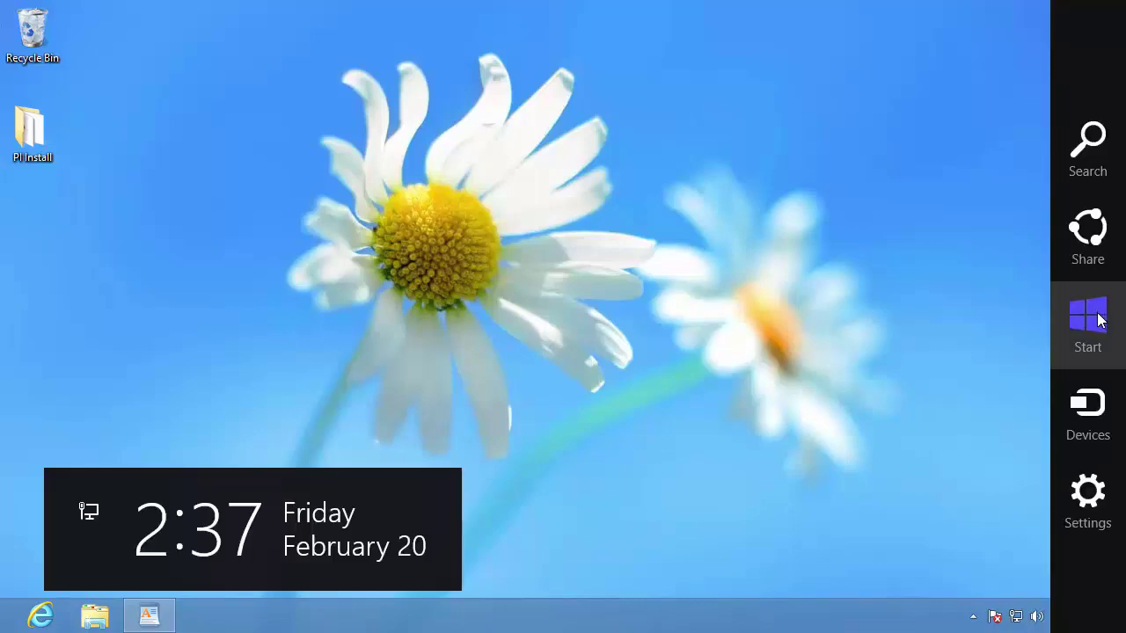
{"action": "left_click", "coordinate": [1098, 319]}
{"action": "type", "text": "pi opc"}
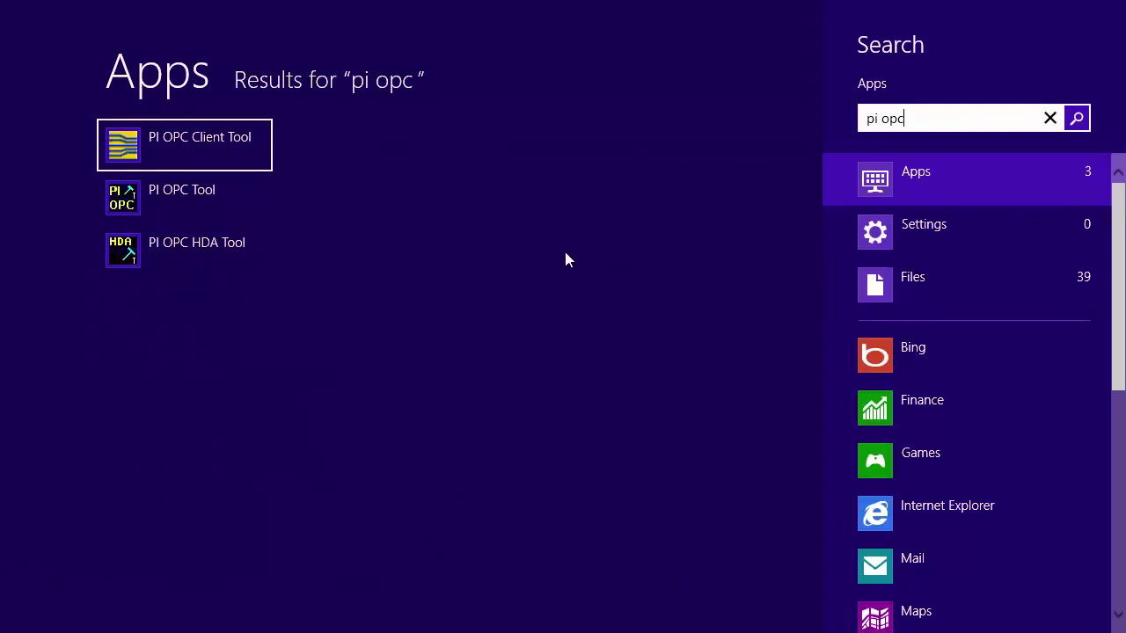
Pin PI OPC Client Tool to the taskbar
{"action": "right_click", "coordinate": [237, 157]}
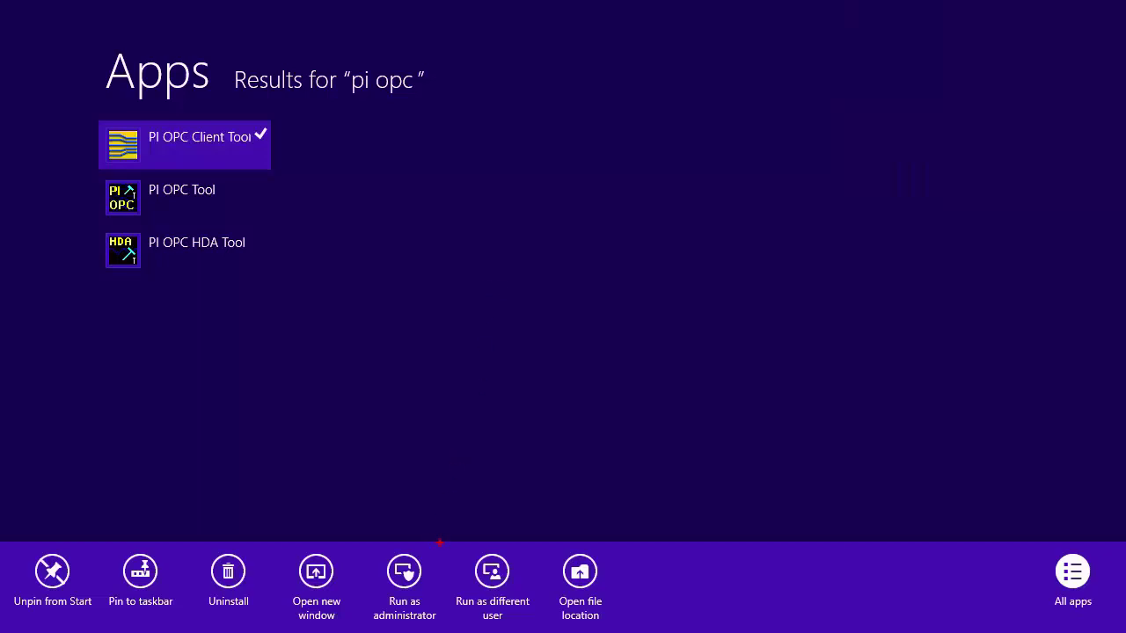
{"action": "left_click_drag", "start_coordinate": [440, 538], "coordinate": [544, 632]}
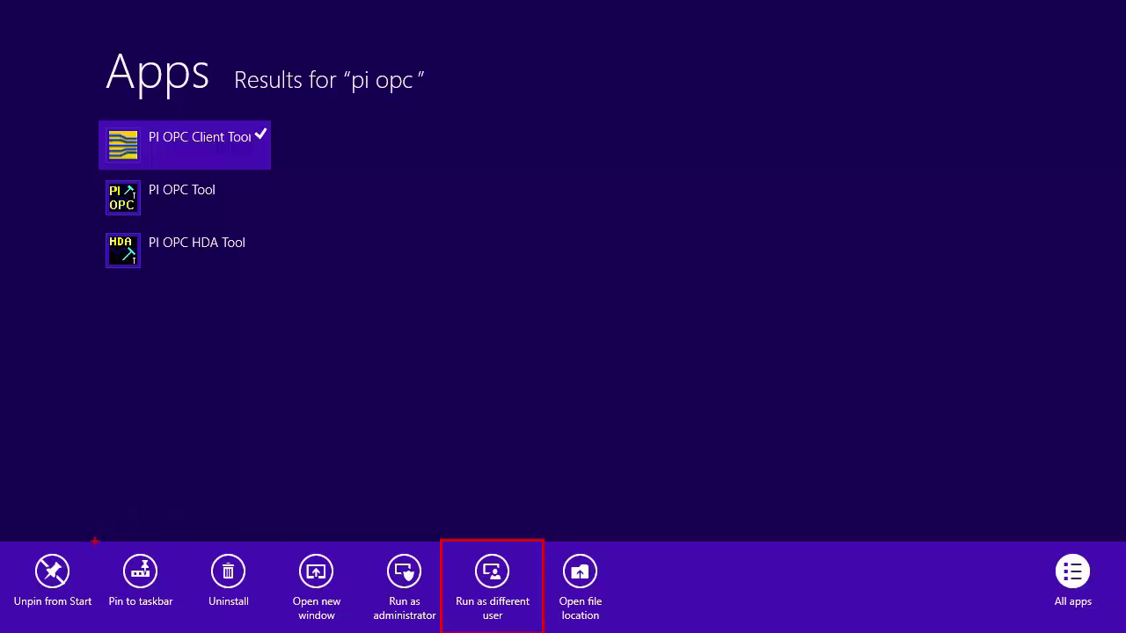
{"action": "left_click_drag", "start_coordinate": [95, 541], "coordinate": [190, 632]}
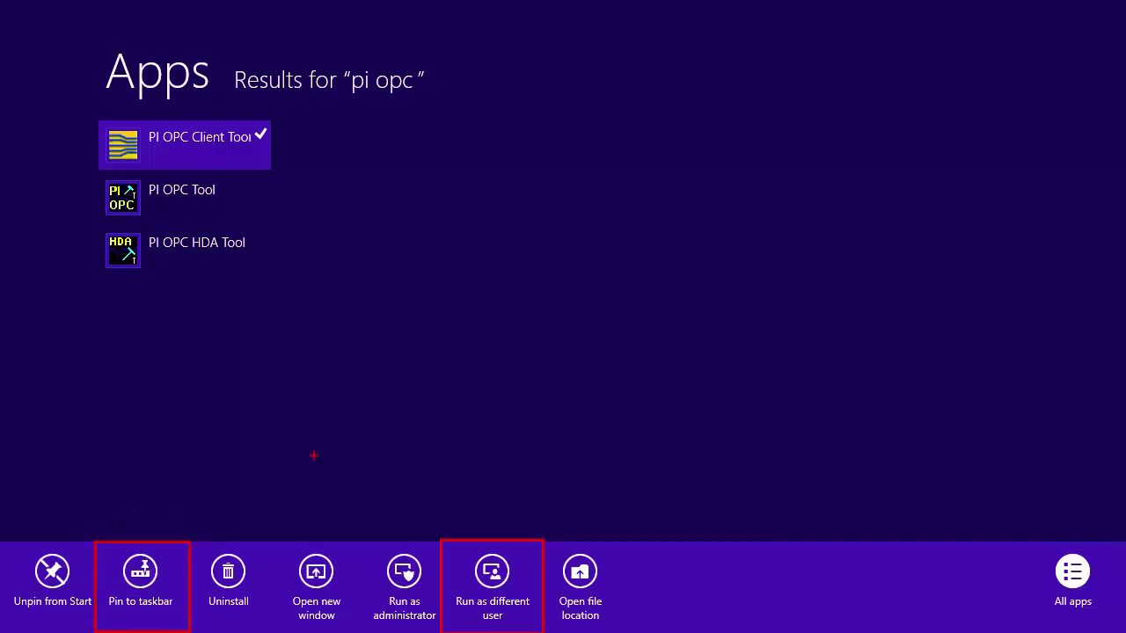
{"action": "key", "text": "Escape"}
{"action": "left_click", "coordinate": [156, 588]}
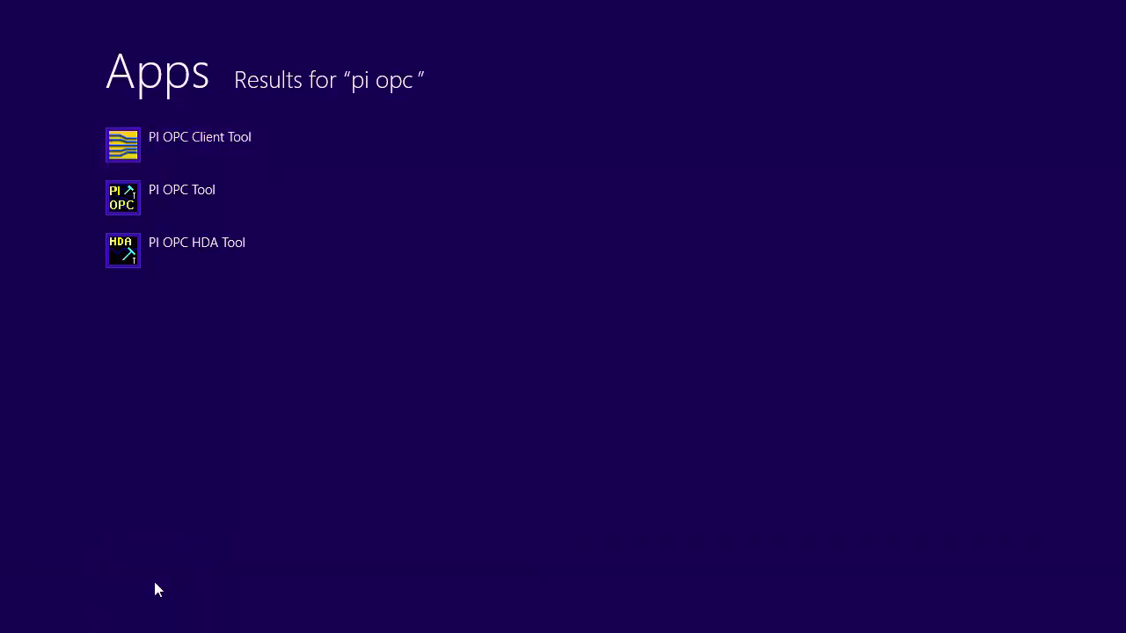
From the desktop, run the pinned PI OPC Client Tool as a different user
{"action": "key", "text": "super+d"}
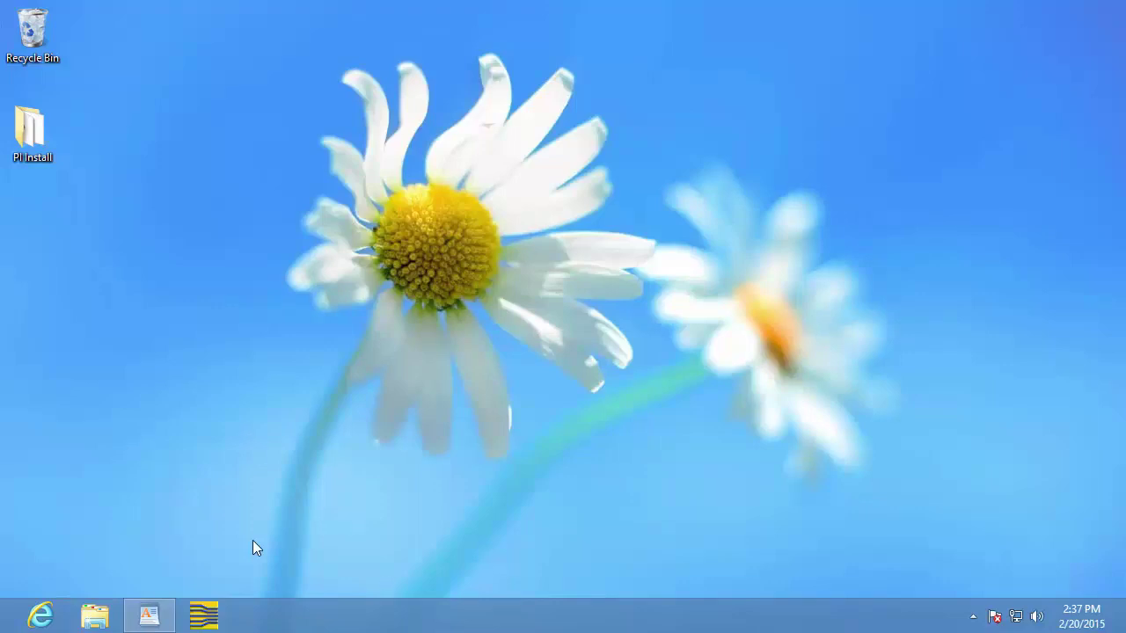
{"action": "right_click", "coordinate": [209, 613], "text": "shift"}
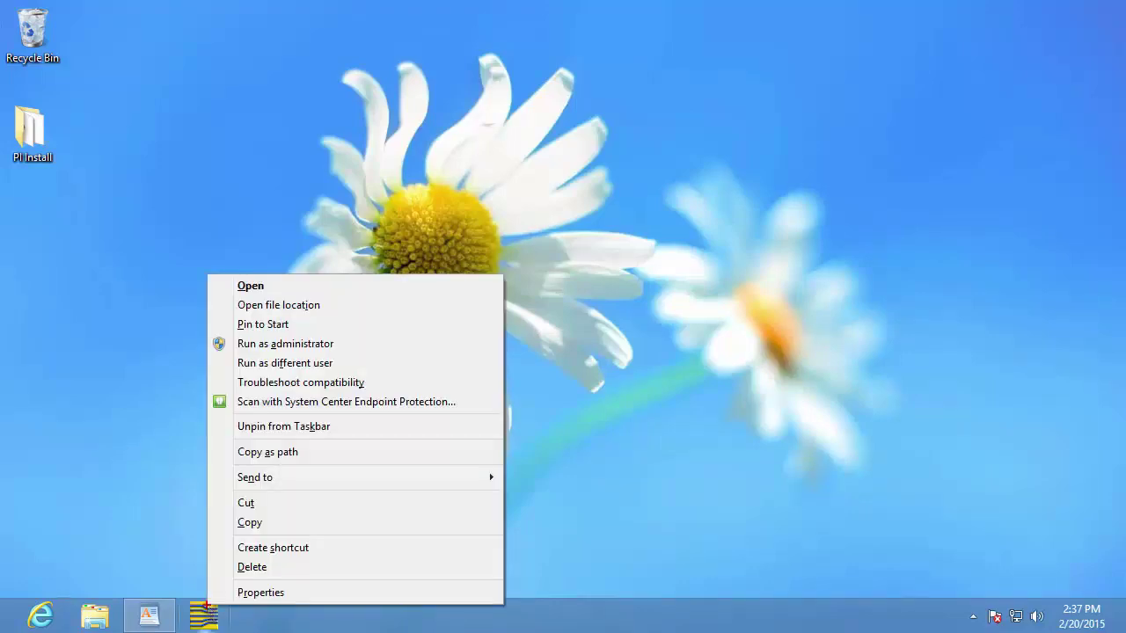
{"action": "left_click_drag", "start_coordinate": [232, 352], "coordinate": [355, 374]}
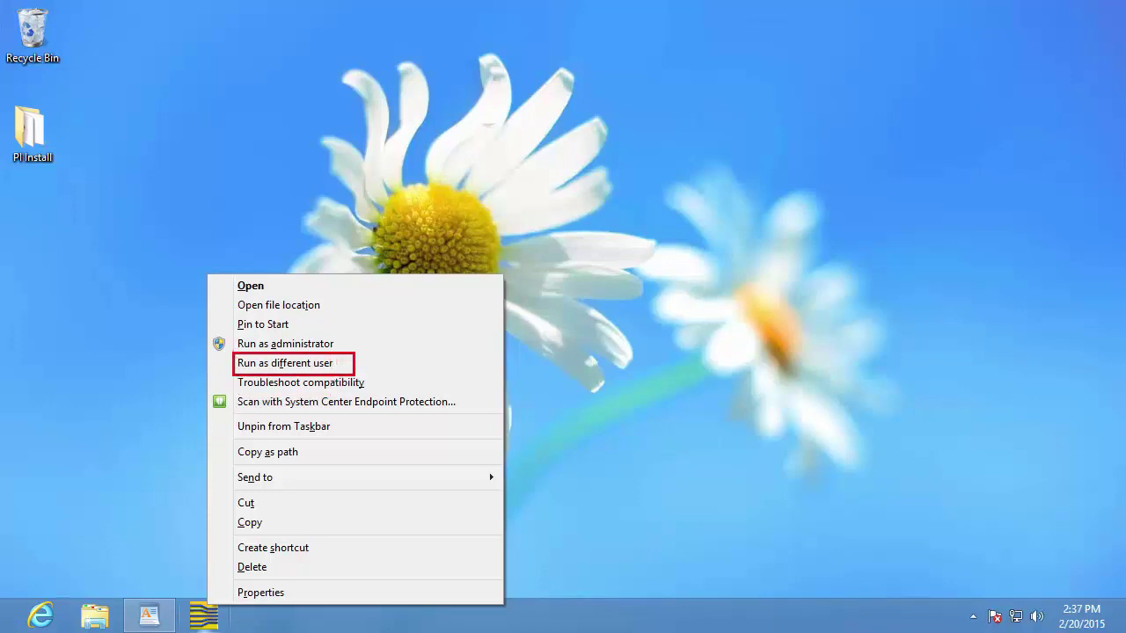
{"action": "left_click", "coordinate": [282, 362]}
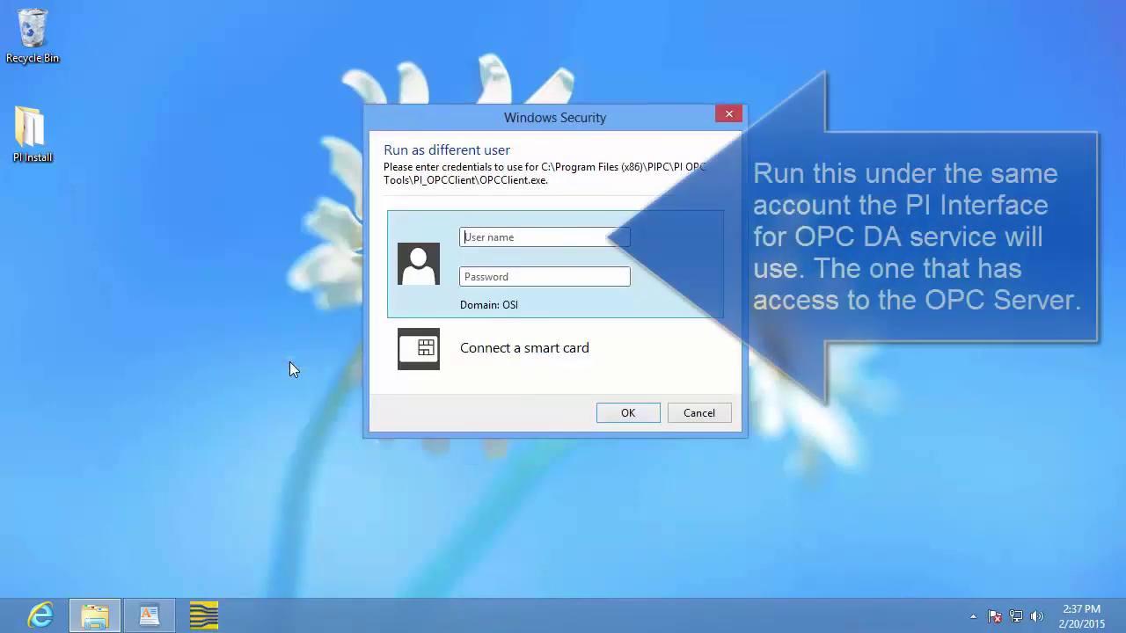
Enter the OPC interface local account's user name and password, and submit them
{"action": "type", "text": ".\\"}
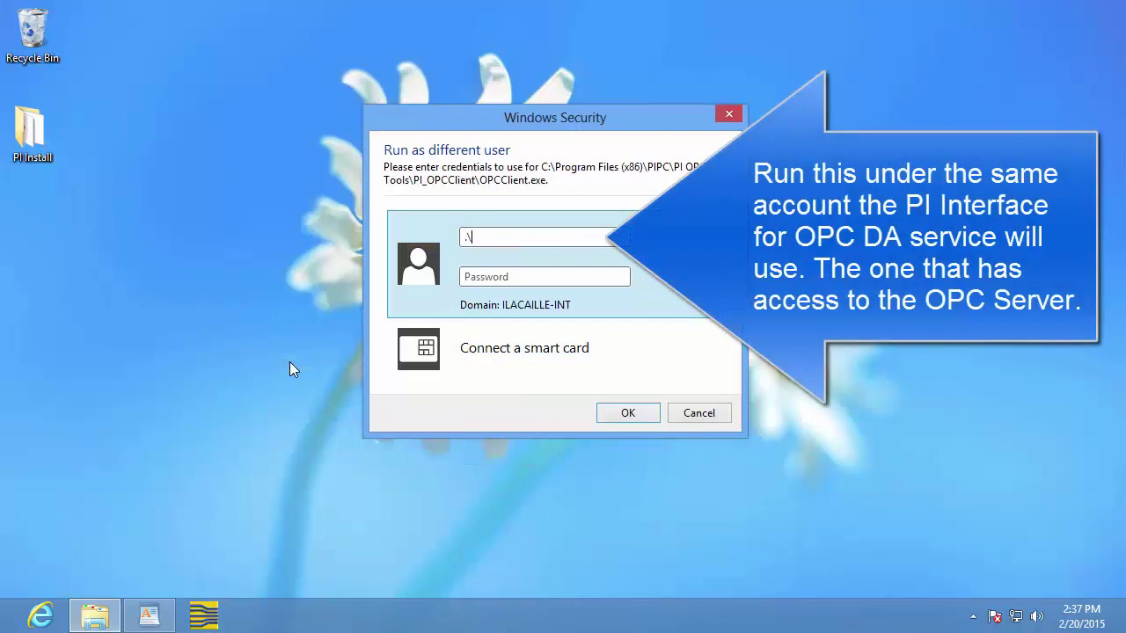
{"action": "type", "text": "OPCInterface********"}
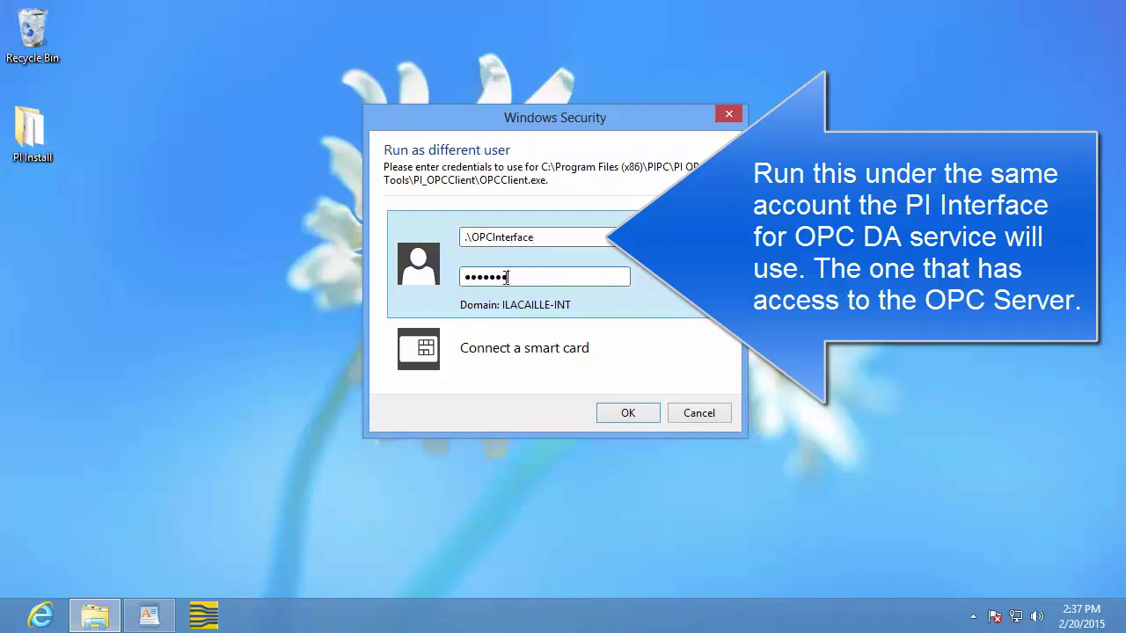
{"action": "key", "text": "Return"}
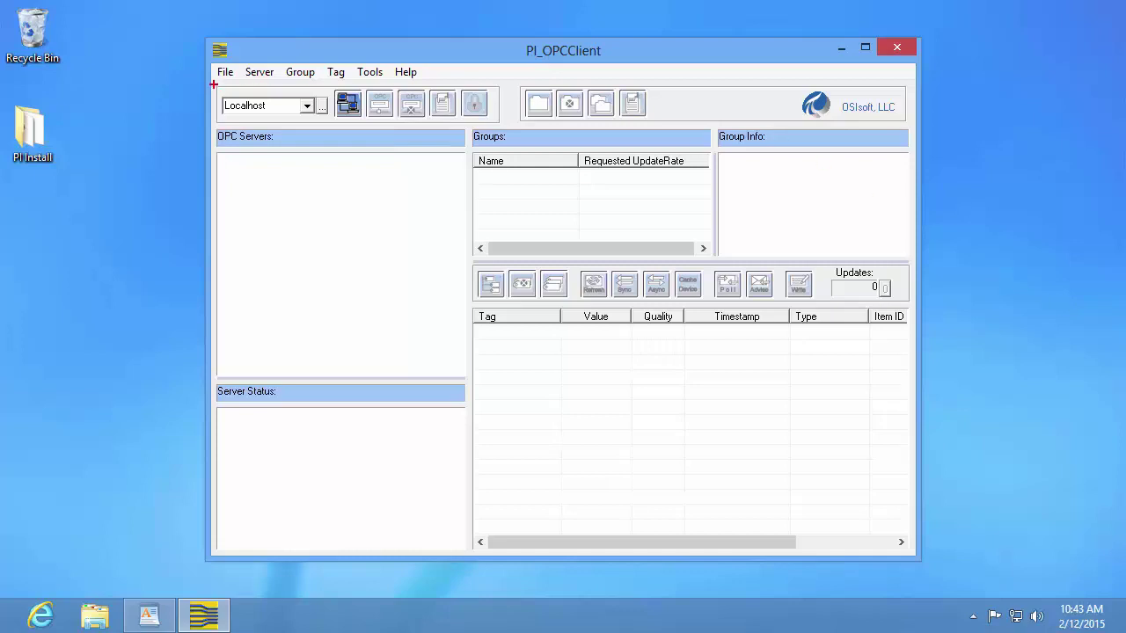
{"action": "left_click_drag", "start_coordinate": [212, 85], "coordinate": [231, 95]}
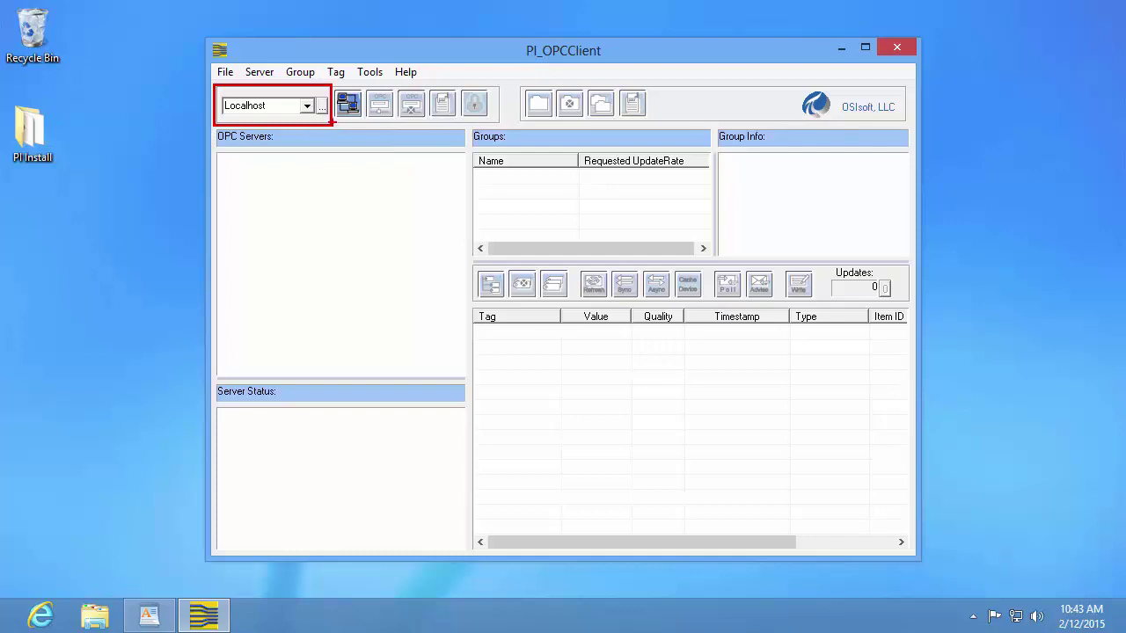
{"action": "left_click_drag", "start_coordinate": [325, 117], "coordinate": [327, 179]}
{"action": "key", "text": "Escape"}
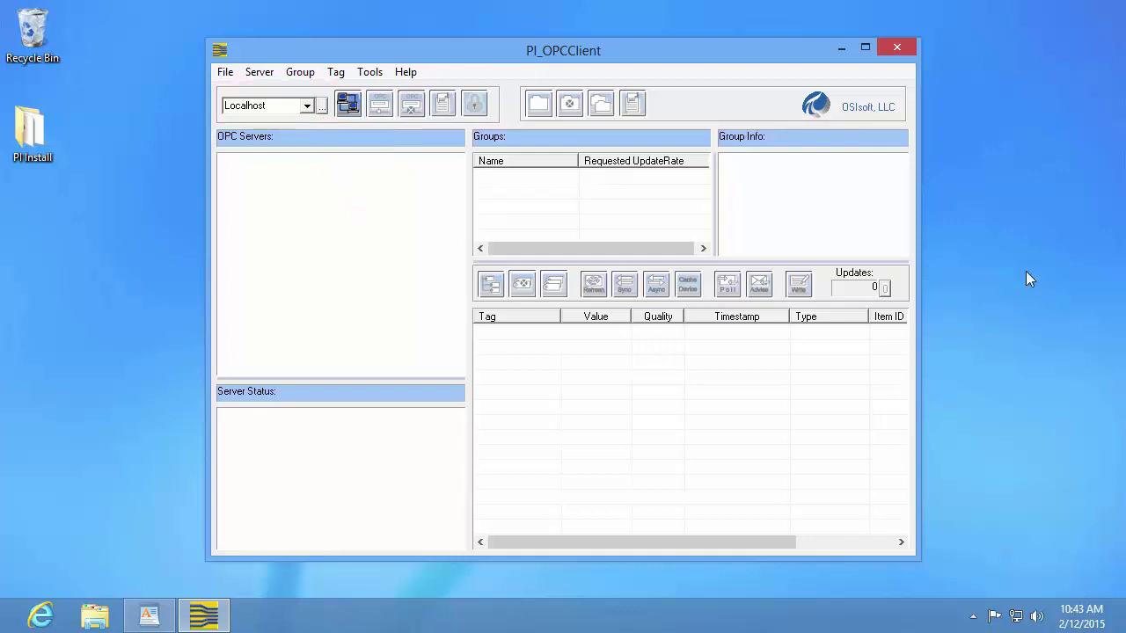
{"action": "left_click", "coordinate": [323, 107]}
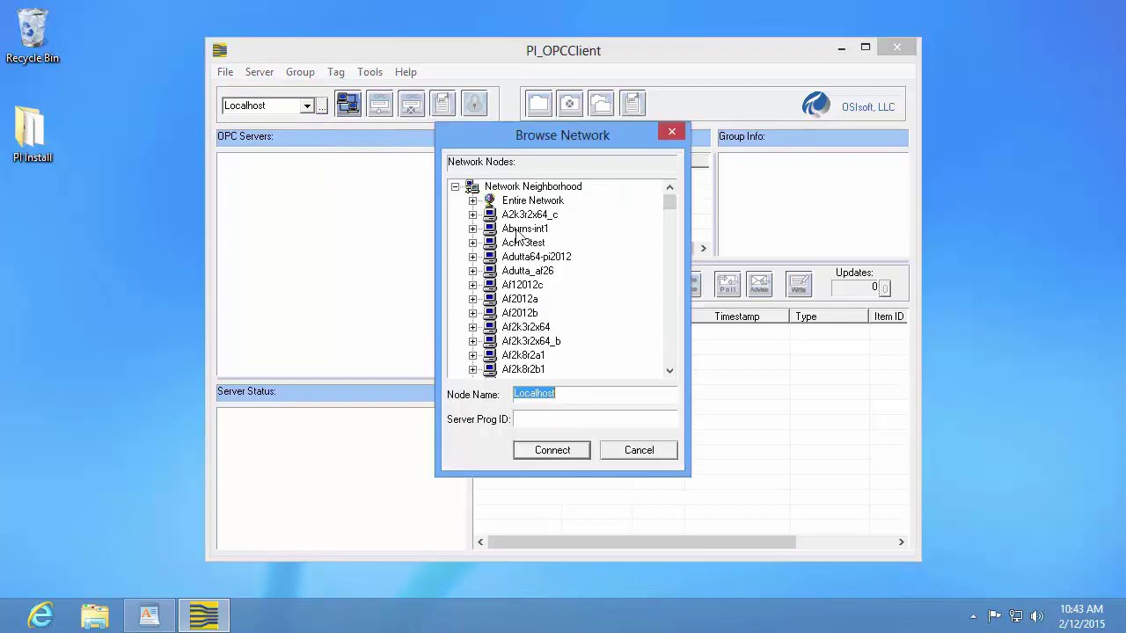
{"action": "left_click_drag", "start_coordinate": [666, 206], "coordinate": [668, 248]}
{"action": "left_click", "coordinate": [671, 134]}
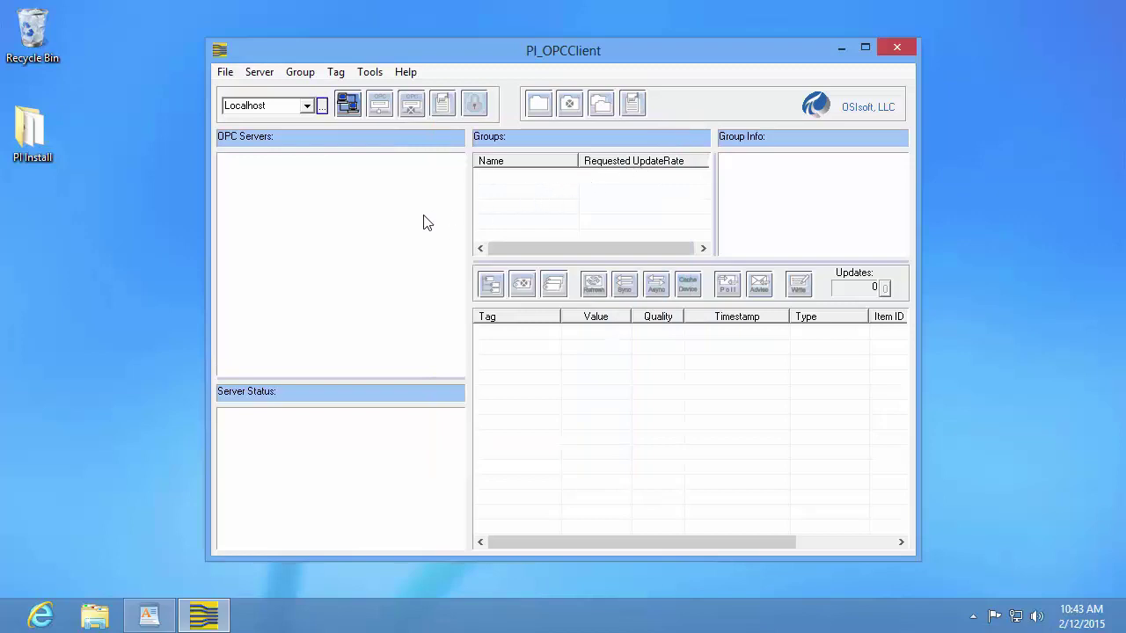
{"action": "left_click", "coordinate": [287, 106]}
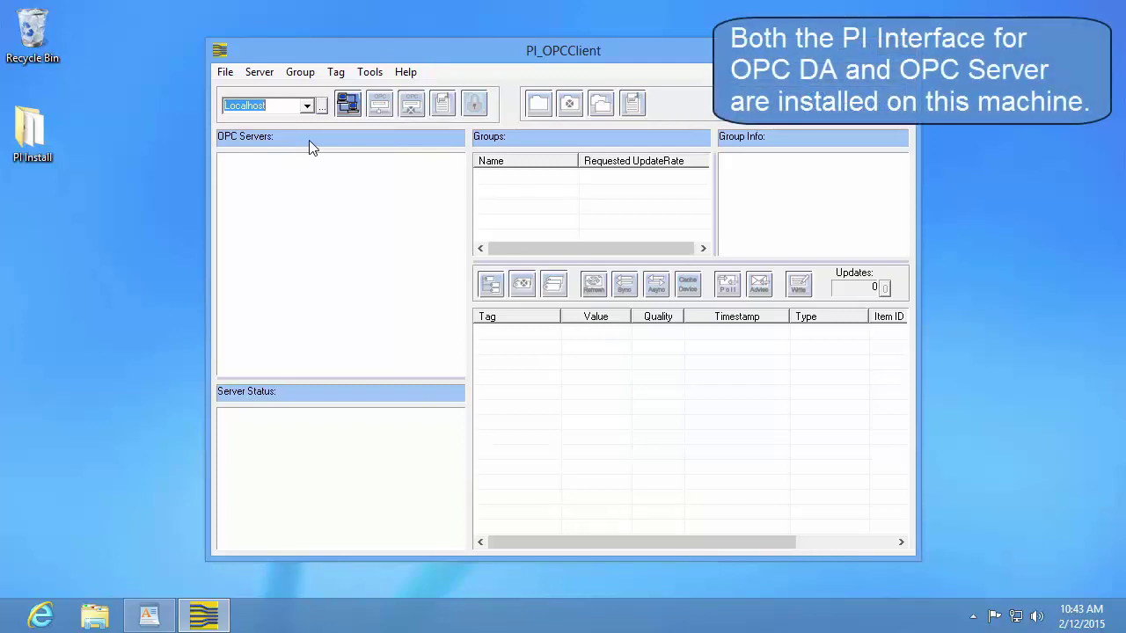
Connect to Localhost to list Graybox.Simulator and Graybox.Simulator.1
{"action": "left_click", "coordinate": [346, 106]}
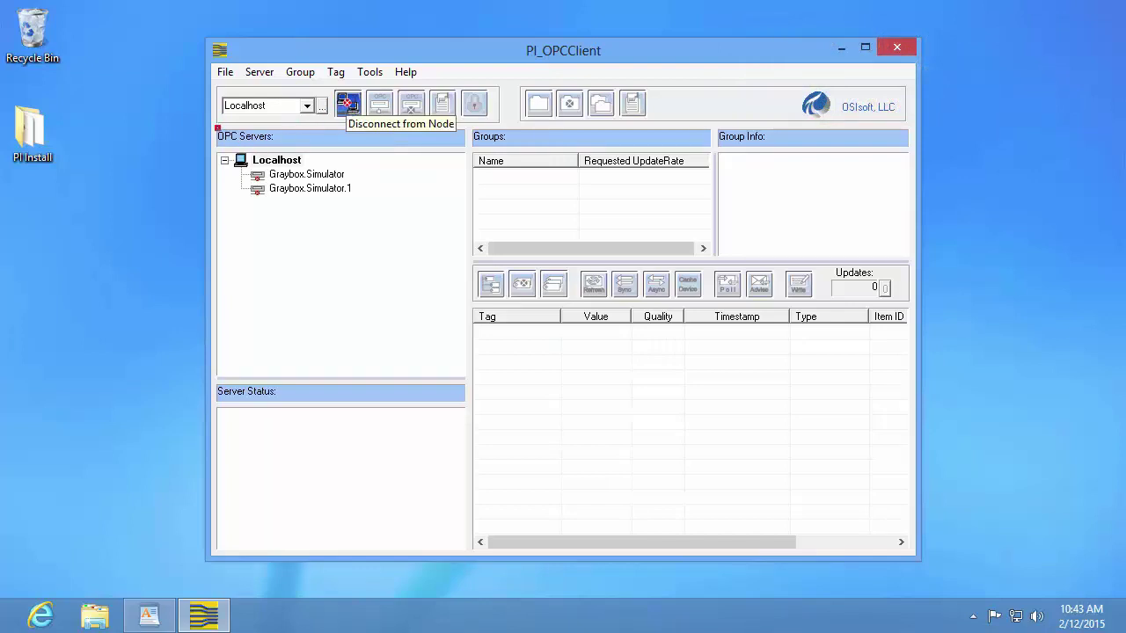
{"action": "left_click_drag", "start_coordinate": [215, 128], "coordinate": [382, 223]}
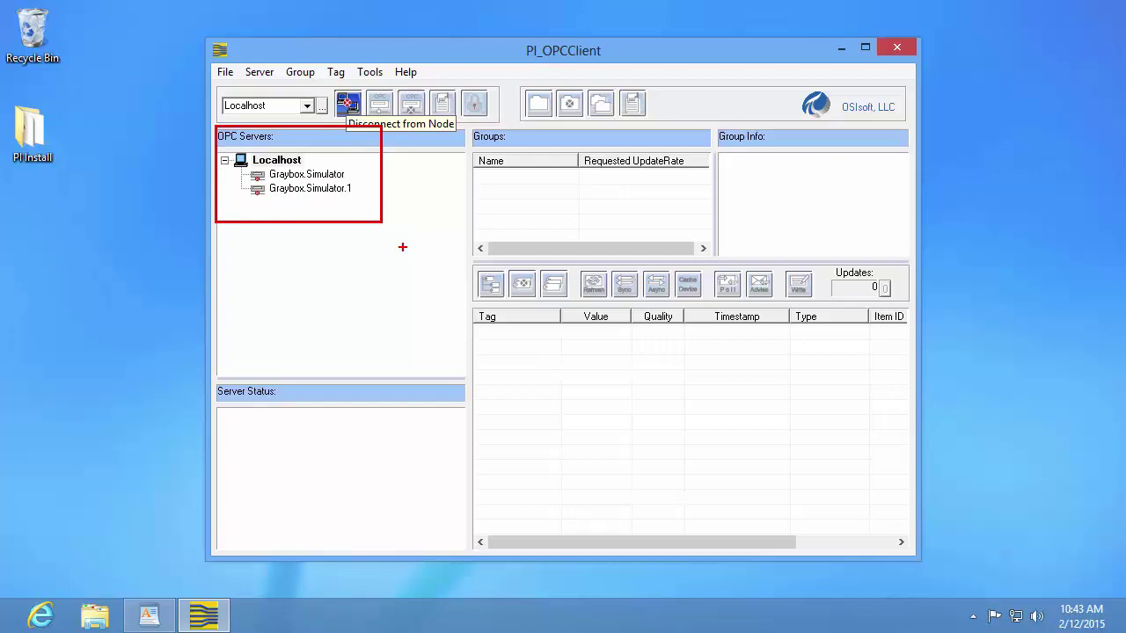
Connect to the Graybox.Simulator.1 OPC server, showing RUNNING status, version 1.5
{"action": "left_click", "coordinate": [339, 193]}
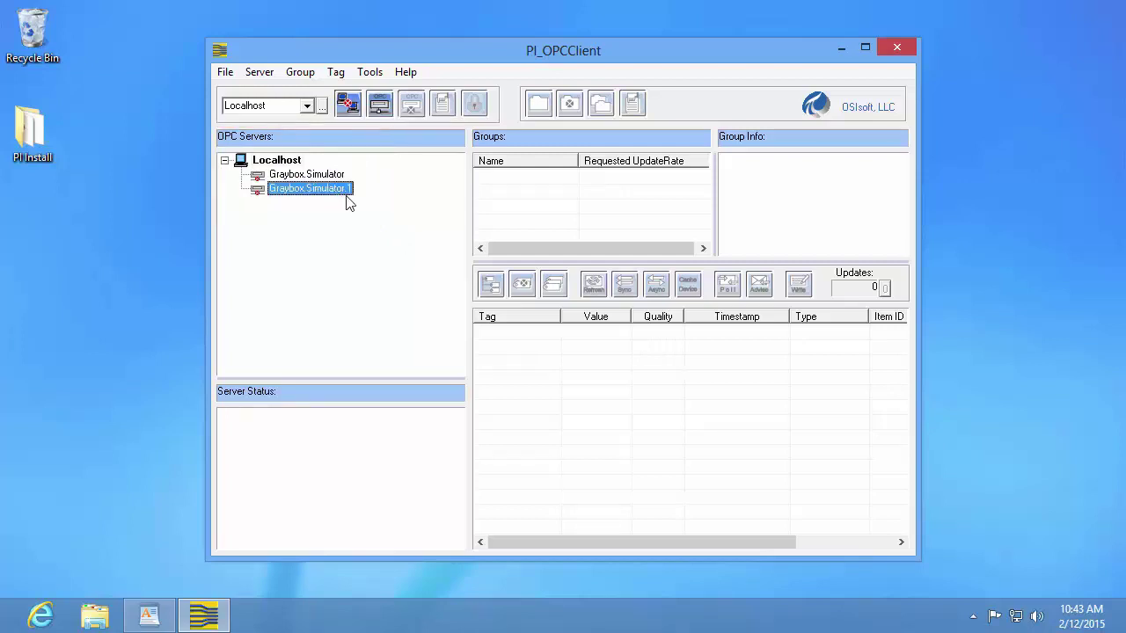
{"action": "left_click", "coordinate": [378, 105]}
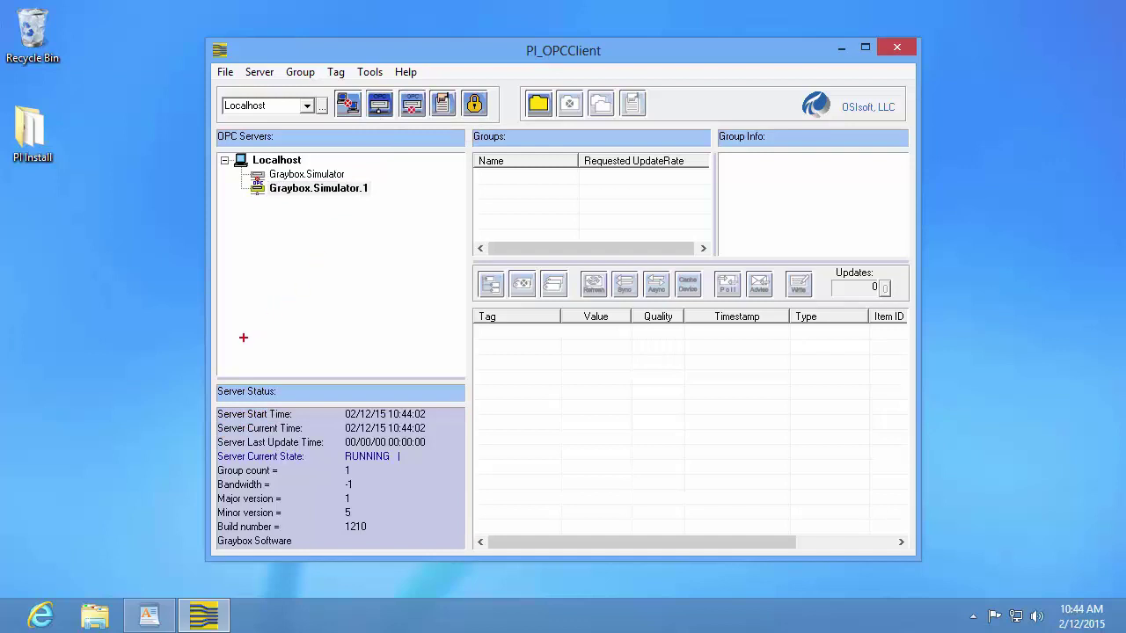
{"action": "left_click_drag", "start_coordinate": [214, 377], "coordinate": [469, 556]}
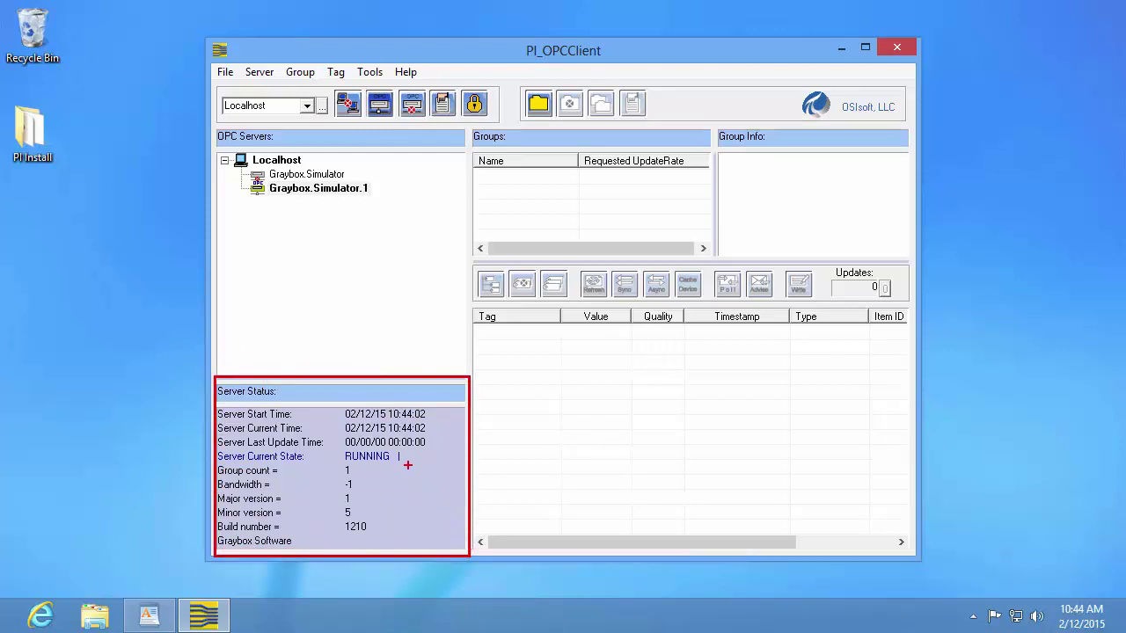
{"action": "left_click_drag", "start_coordinate": [408, 465], "coordinate": [493, 509]}
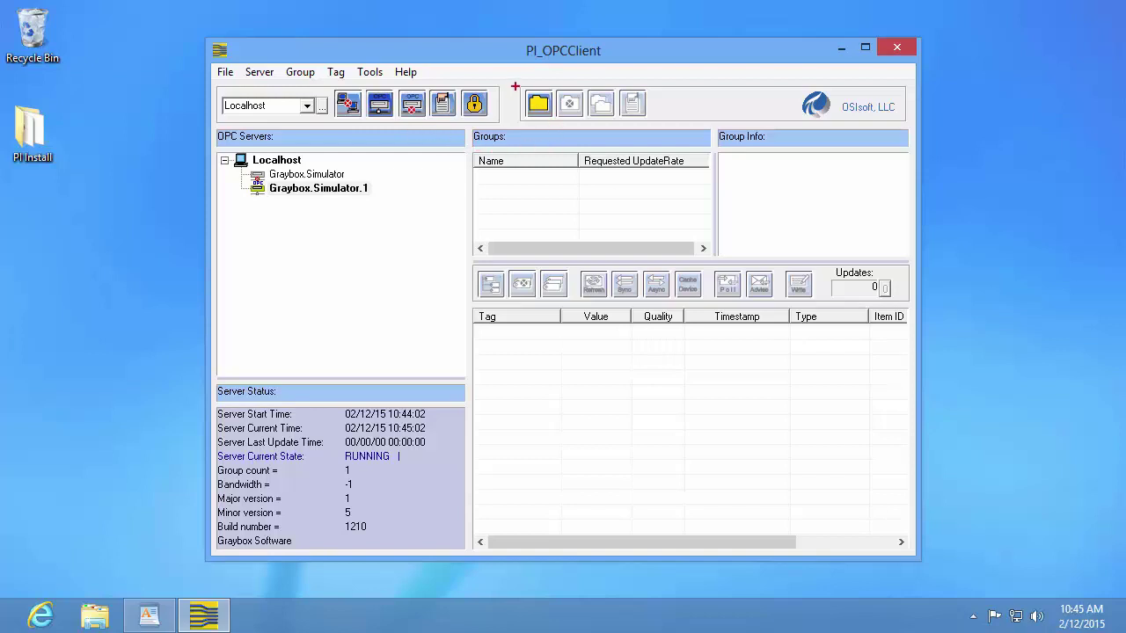
{"action": "left_click_drag", "start_coordinate": [516, 86], "coordinate": [562, 126]}
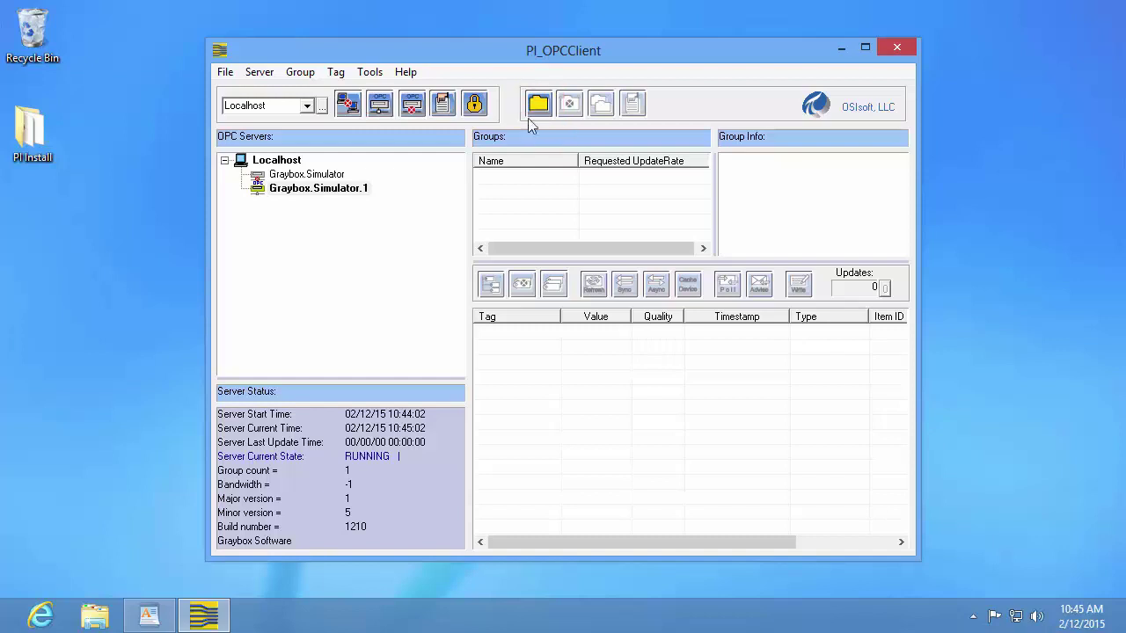
Create Group1 with default settings: 1000 mSeconds update rate, Active, v2.05a
{"action": "left_click", "coordinate": [537, 104]}
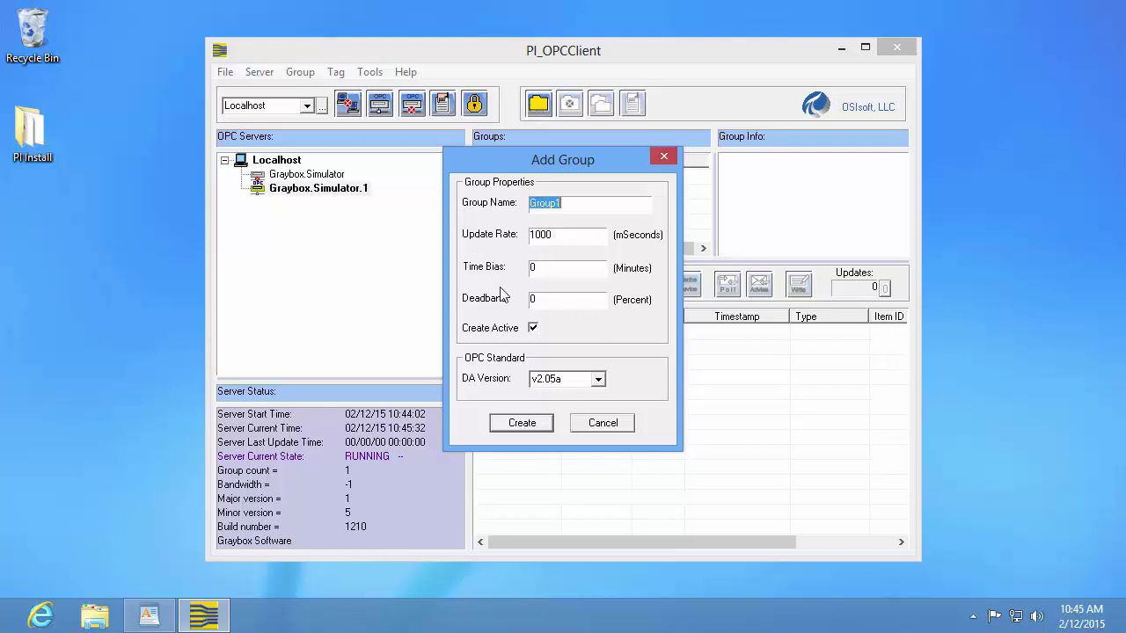
{"action": "left_click", "coordinate": [522, 424]}
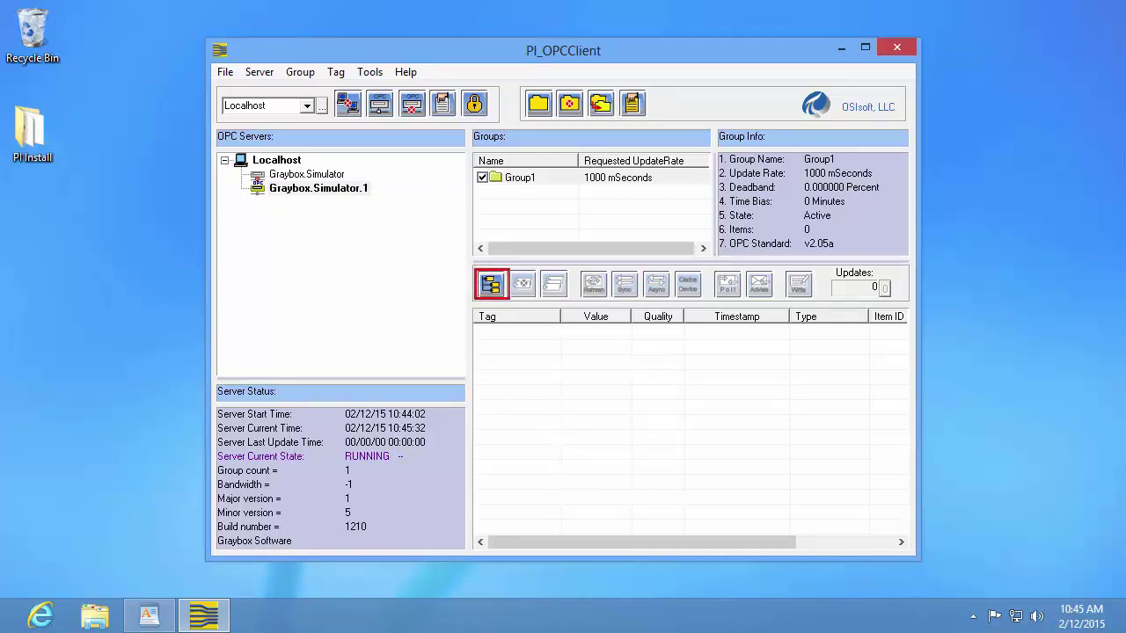
Open Group1's Add Item dialog showing enum, numeric, options, storage, textual and time branches
{"action": "left_click", "coordinate": [498, 296]}
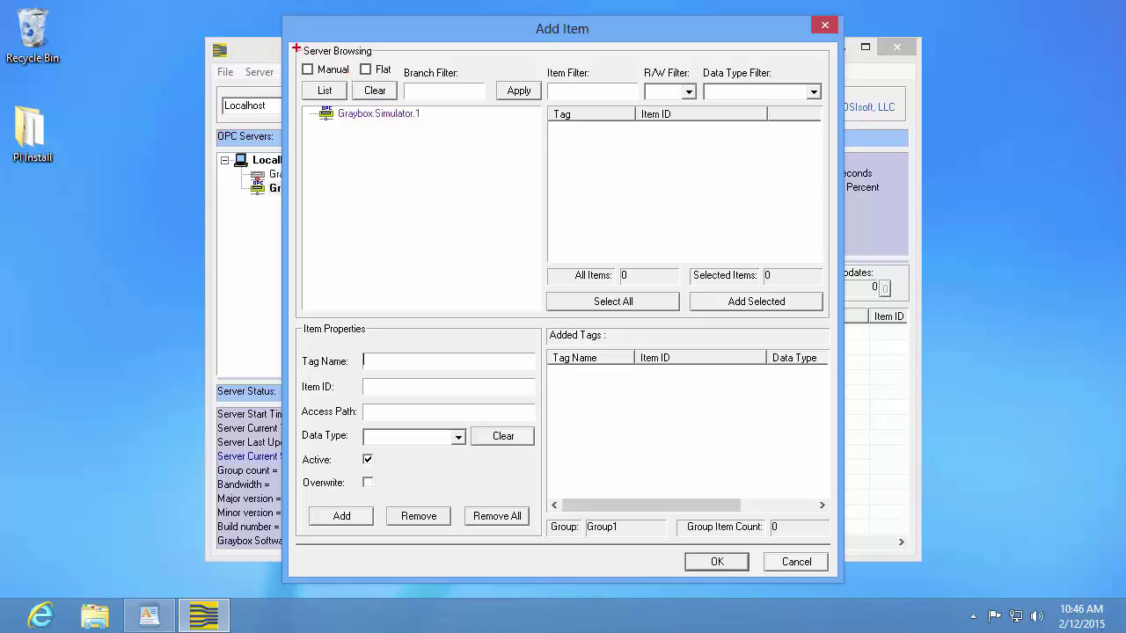
{"action": "mouse_move", "coordinate": [302, 51]}
{"action": "left_mouse_down"}
{"action": "mouse_move", "coordinate": [338, 70]}
{"action": "mouse_move", "coordinate": [554, 105]}
{"action": "left_mouse_up"}
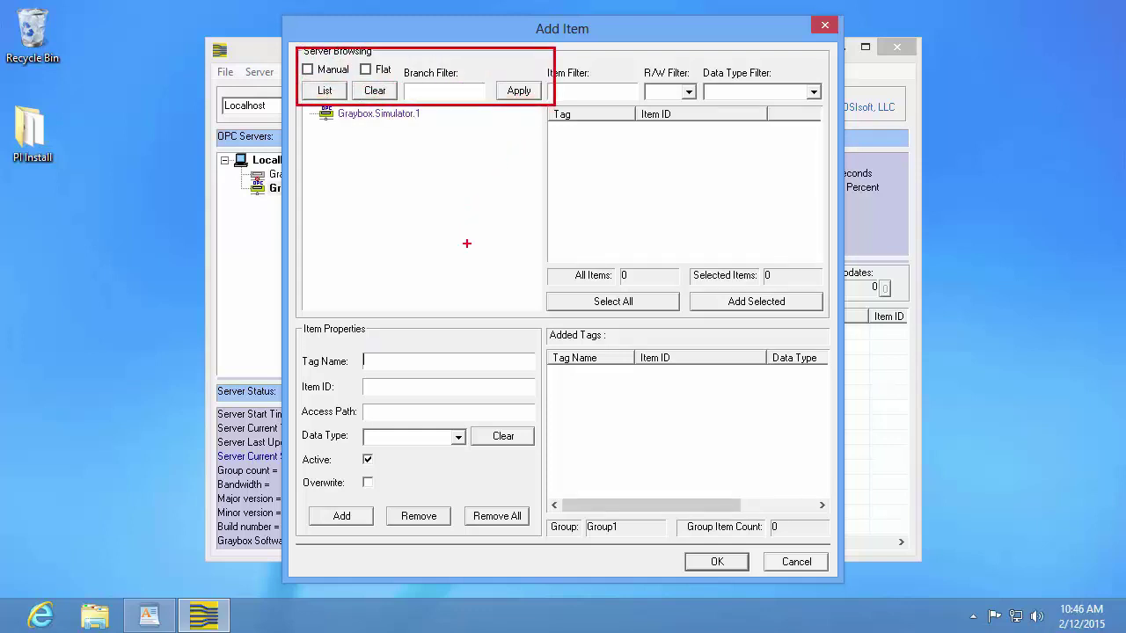
{"action": "key", "text": "Escape"}
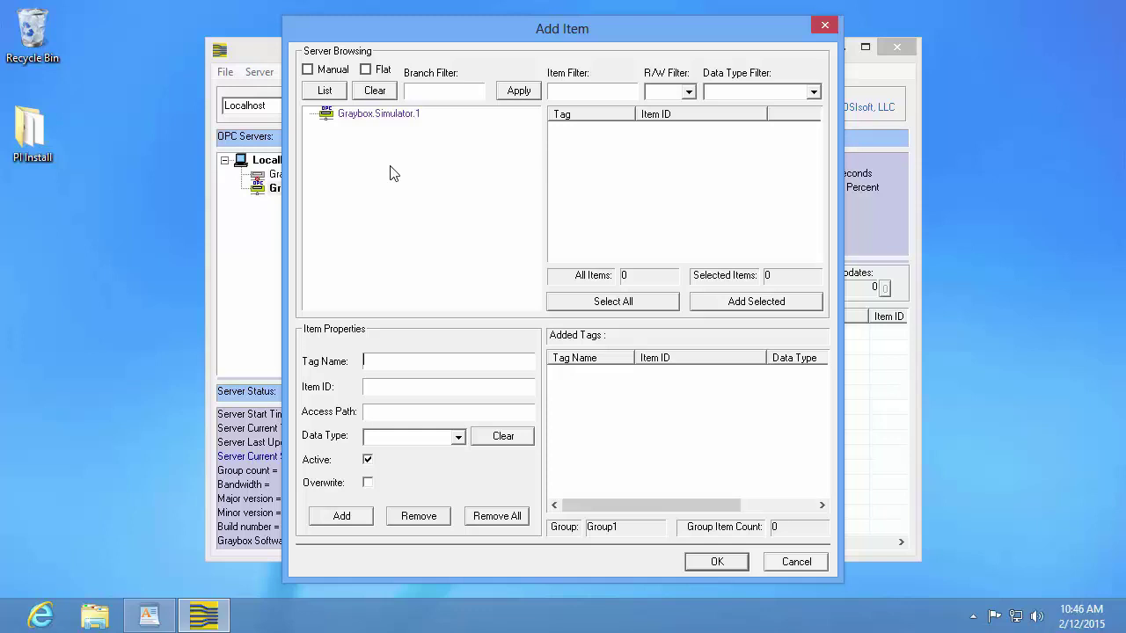
{"action": "key", "text": "ctrl+2"}
{"action": "left_click_drag", "start_coordinate": [301, 79], "coordinate": [348, 103]}
{"action": "key", "text": "Escape"}
List the server folders and browse numeric.random's 11 items, bool through uint32
{"action": "left_click", "coordinate": [336, 90]}
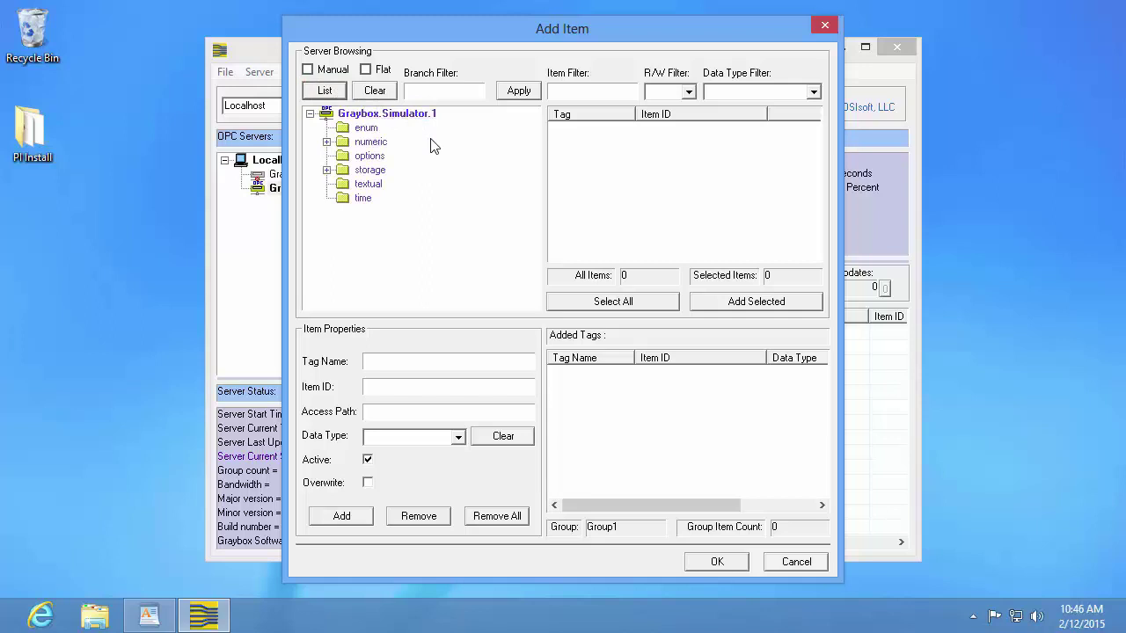
{"action": "left_click", "coordinate": [325, 141]}
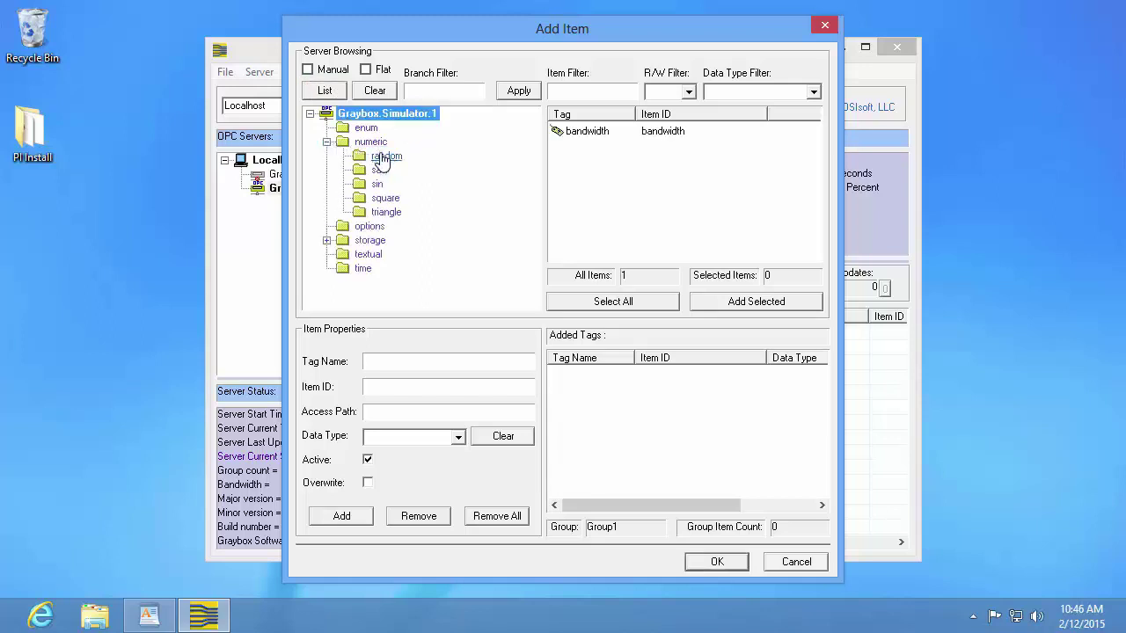
{"action": "left_click", "coordinate": [385, 156]}
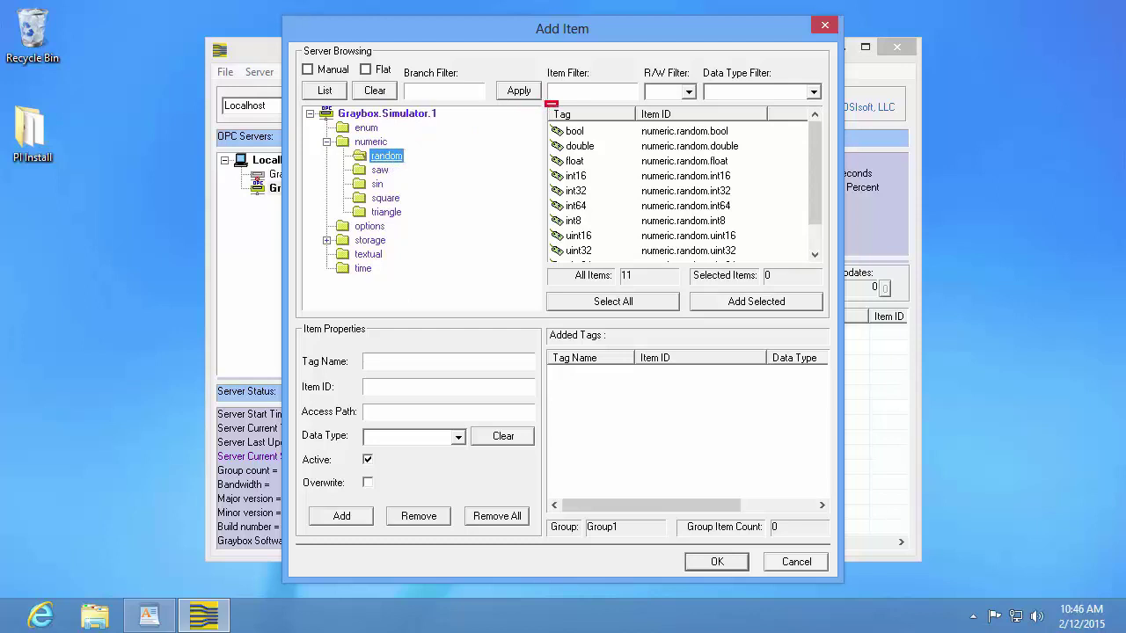
{"action": "mouse_move", "coordinate": [544, 102]}
{"action": "left_mouse_down"}
{"action": "mouse_move", "coordinate": [831, 264]}
{"action": "mouse_move", "coordinate": [826, 321]}
{"action": "left_mouse_up"}
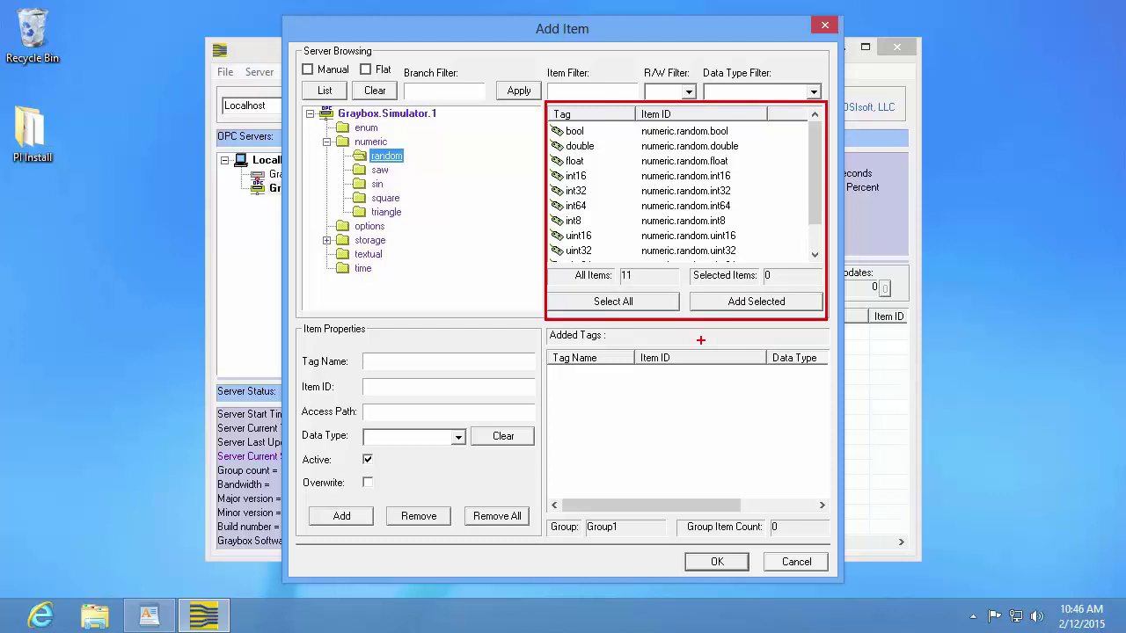
{"action": "key", "text": "Escape"}
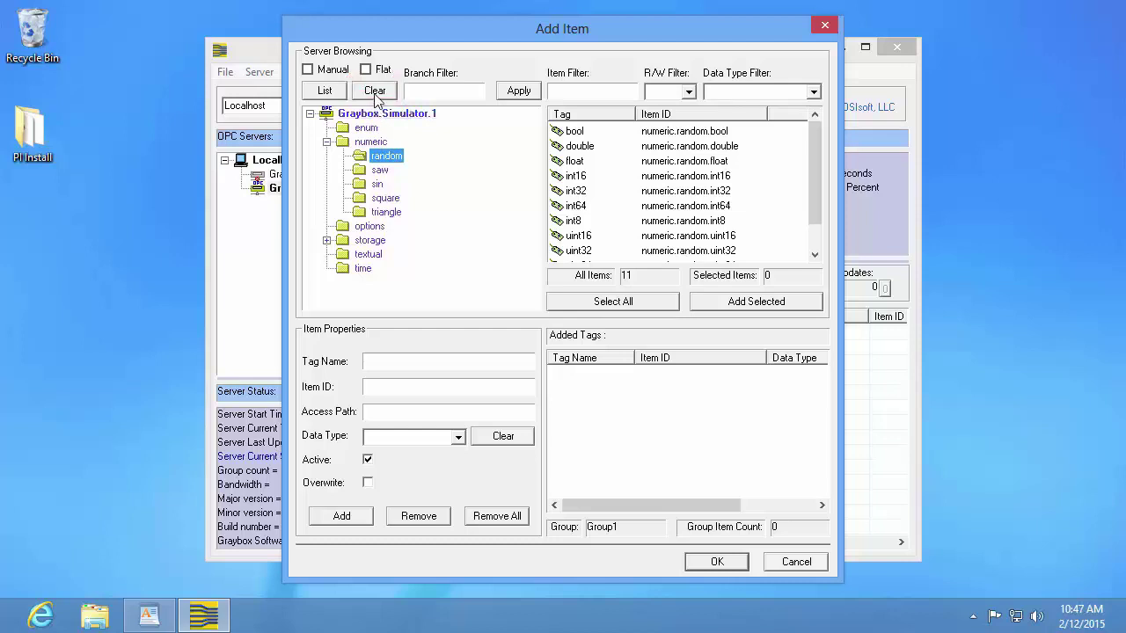
Clear the Add Item browse tree and item list
{"action": "left_click", "coordinate": [375, 93]}
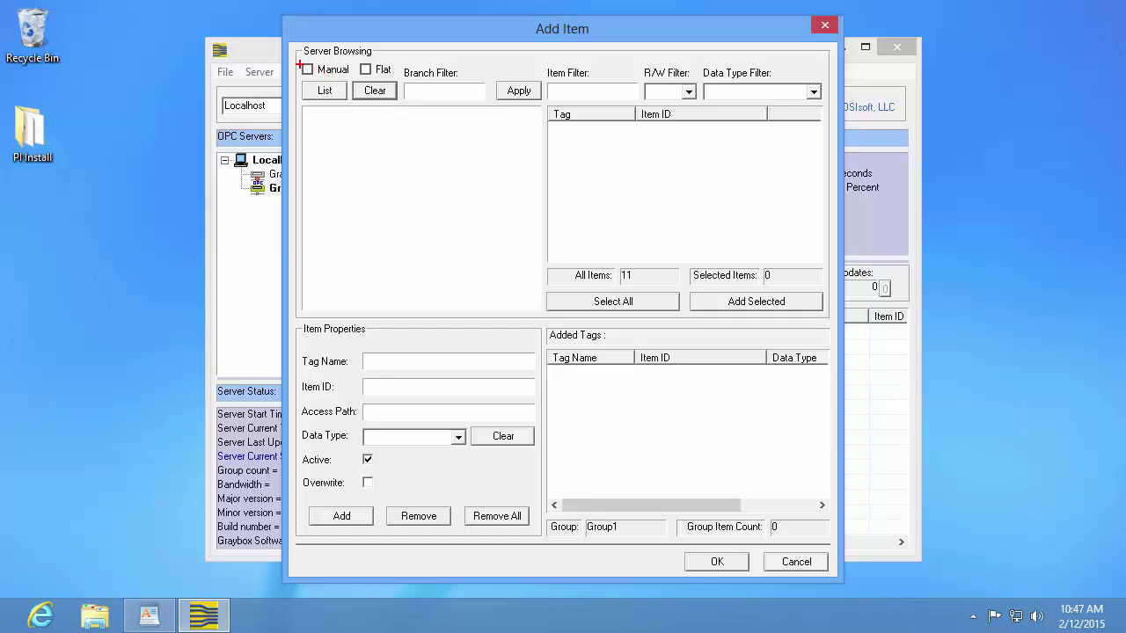
{"action": "left_click_drag", "start_coordinate": [296, 58], "coordinate": [355, 80]}
{"action": "key", "text": "Escape"}
In Manual mode, expand numeric into saw, sin, triangle, square and random
{"action": "left_click", "coordinate": [313, 72]}
{"action": "left_click", "coordinate": [323, 92]}
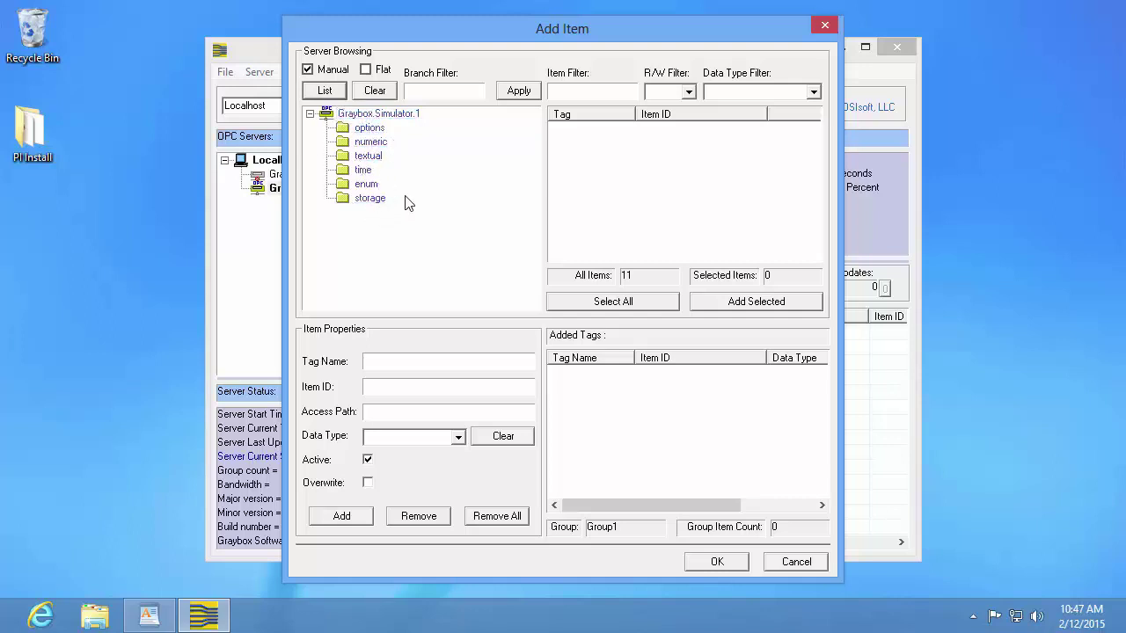
{"action": "left_click", "coordinate": [371, 143]}
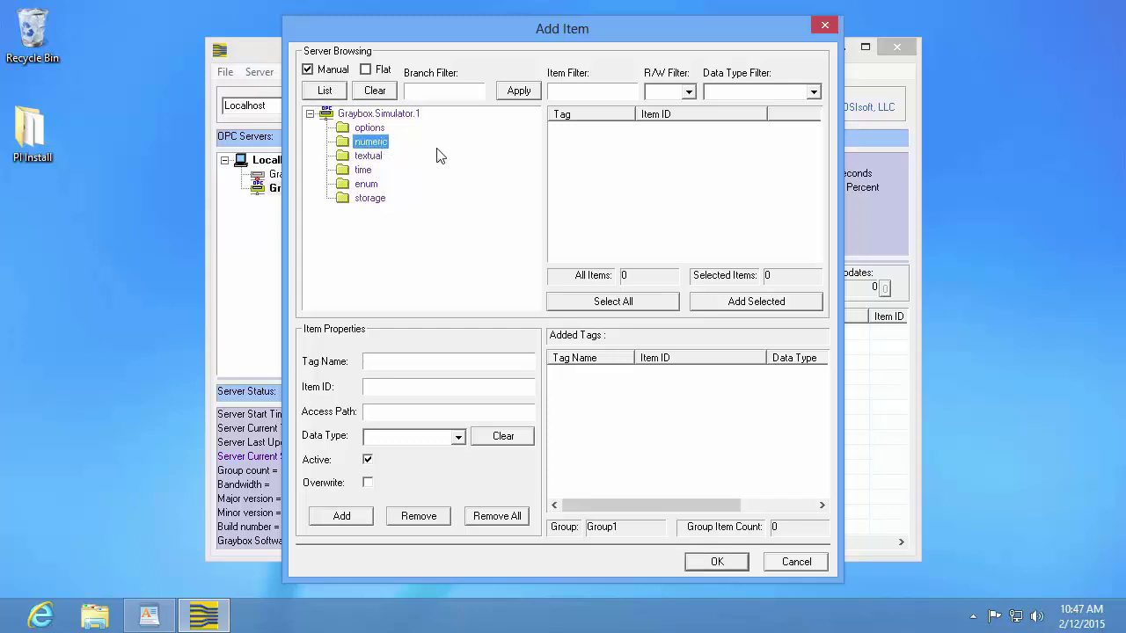
{"action": "left_click", "coordinate": [324, 91]}
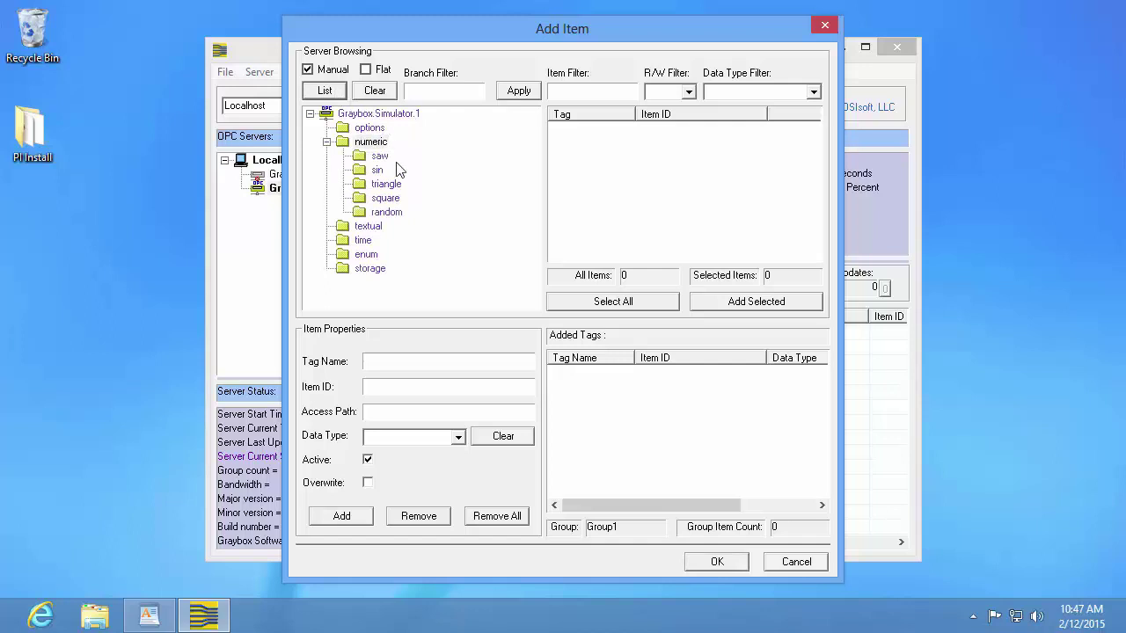
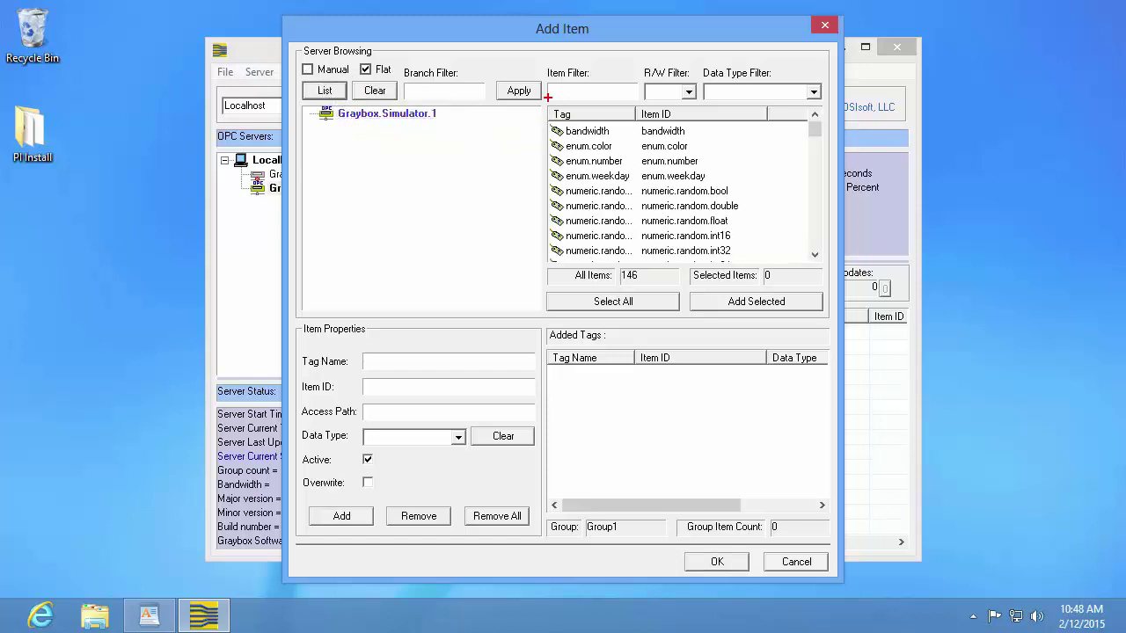
Clear the browser and list Graybox.Simulator.1's tags as a folder hierarchy, not flat
{"action": "left_click_drag", "start_coordinate": [547, 97], "coordinate": [816, 259]}
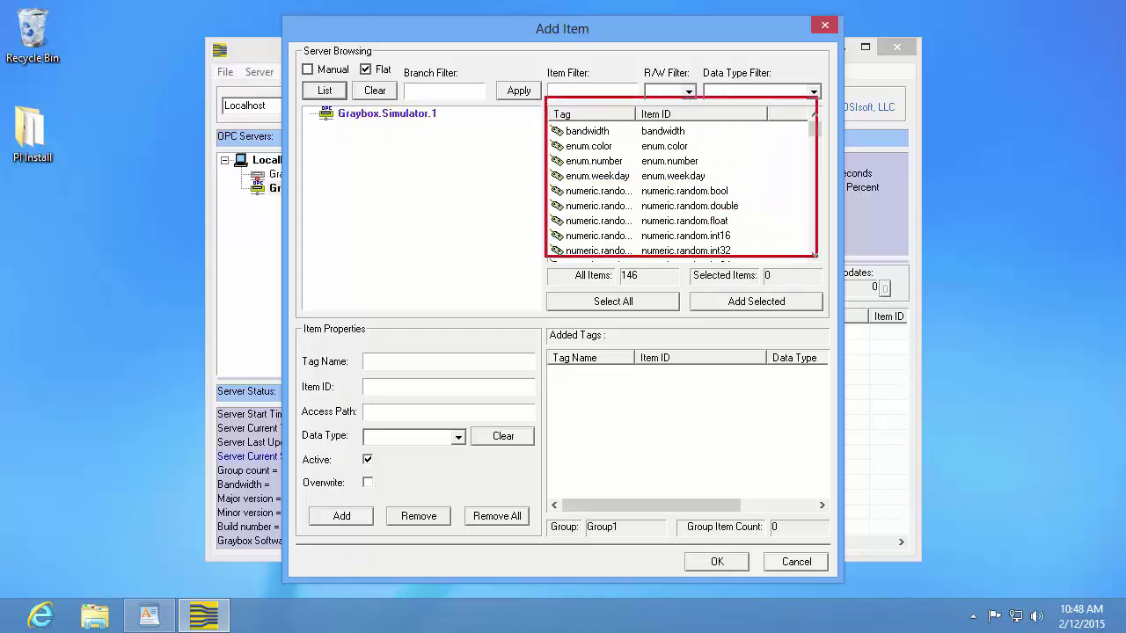
{"action": "key", "text": "Escape"}
{"action": "mouse_move", "coordinate": [820, 131]}
{"action": "left_mouse_down"}
{"action": "mouse_move", "coordinate": [821, 236]}
{"action": "mouse_move", "coordinate": [817, 124]}
{"action": "left_mouse_up"}
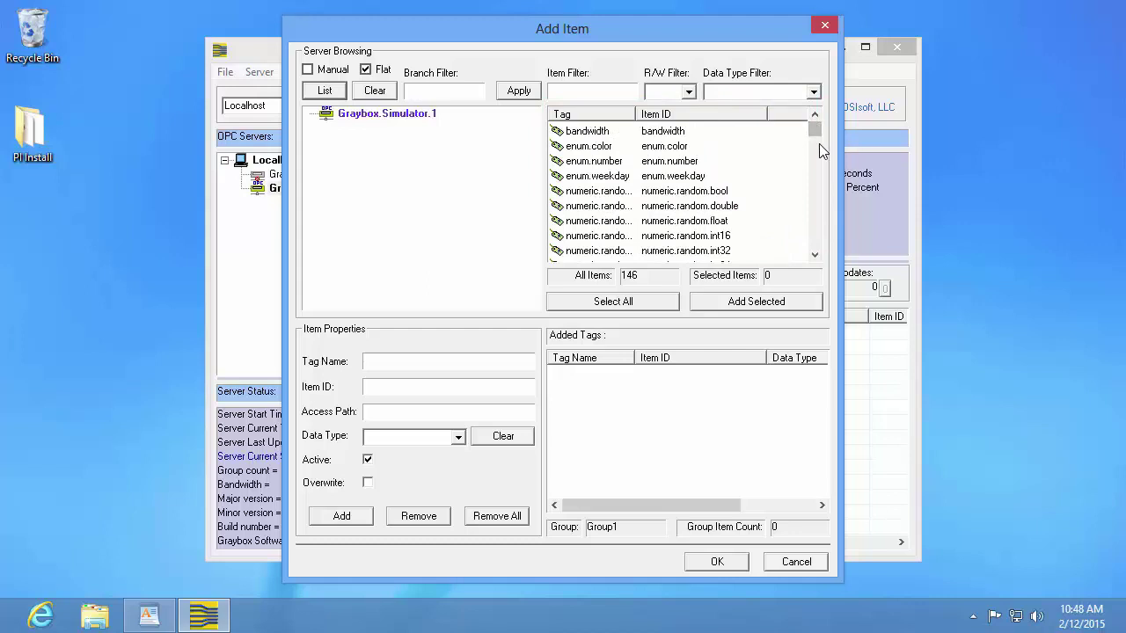
{"action": "left_click", "coordinate": [376, 92]}
{"action": "left_click", "coordinate": [365, 69]}
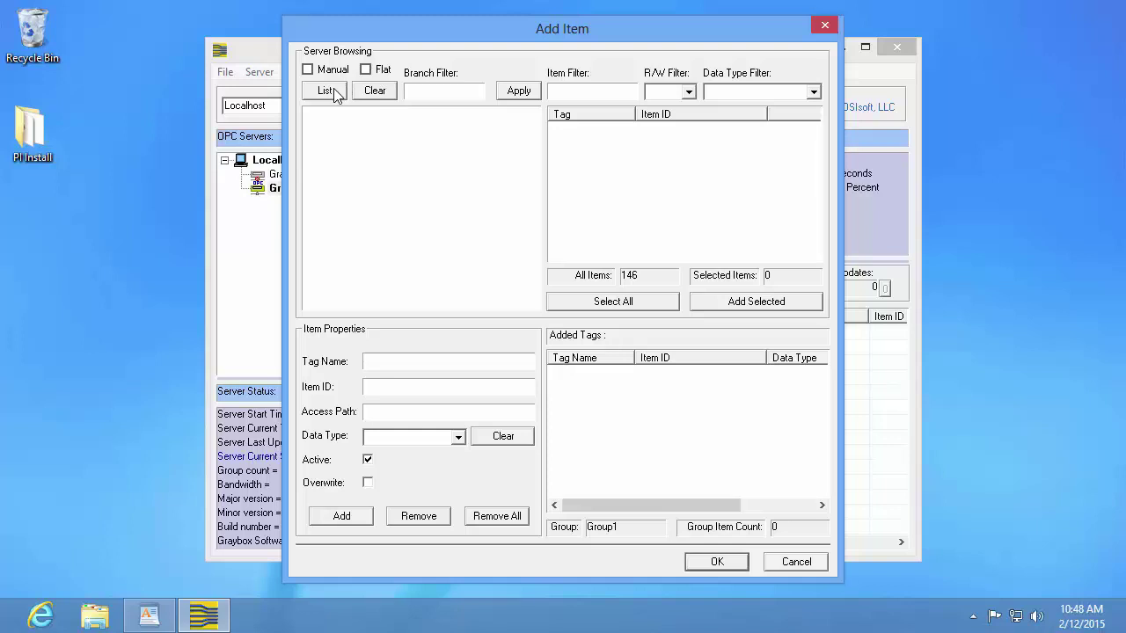
{"action": "left_click", "coordinate": [335, 95]}
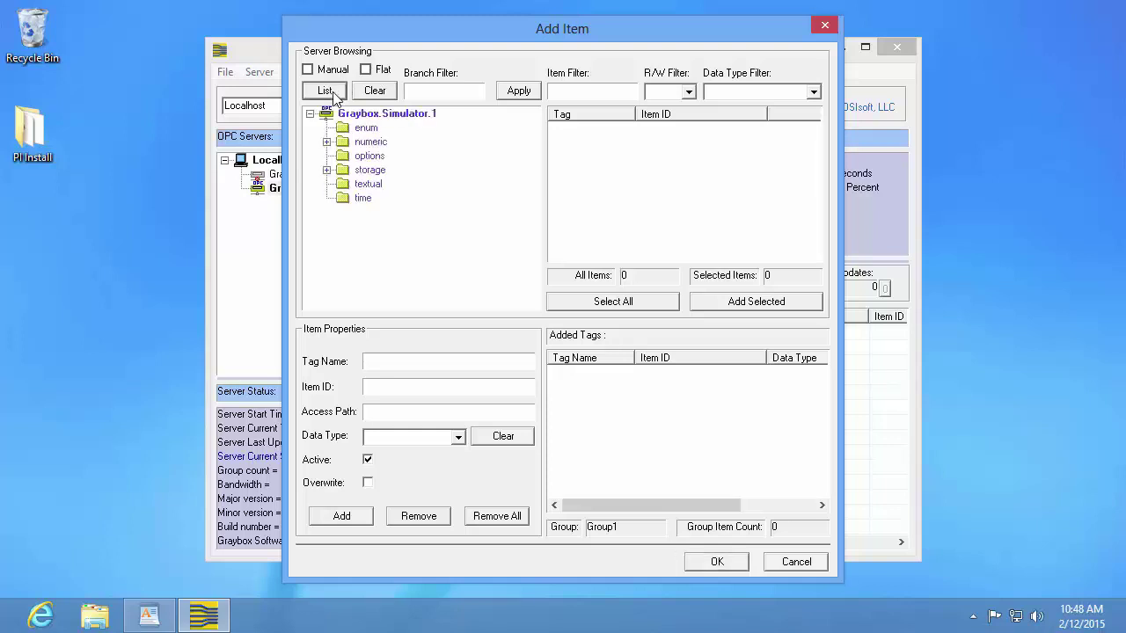
Open numeric > random and load the bool tag into item properties
{"action": "left_click", "coordinate": [326, 141]}
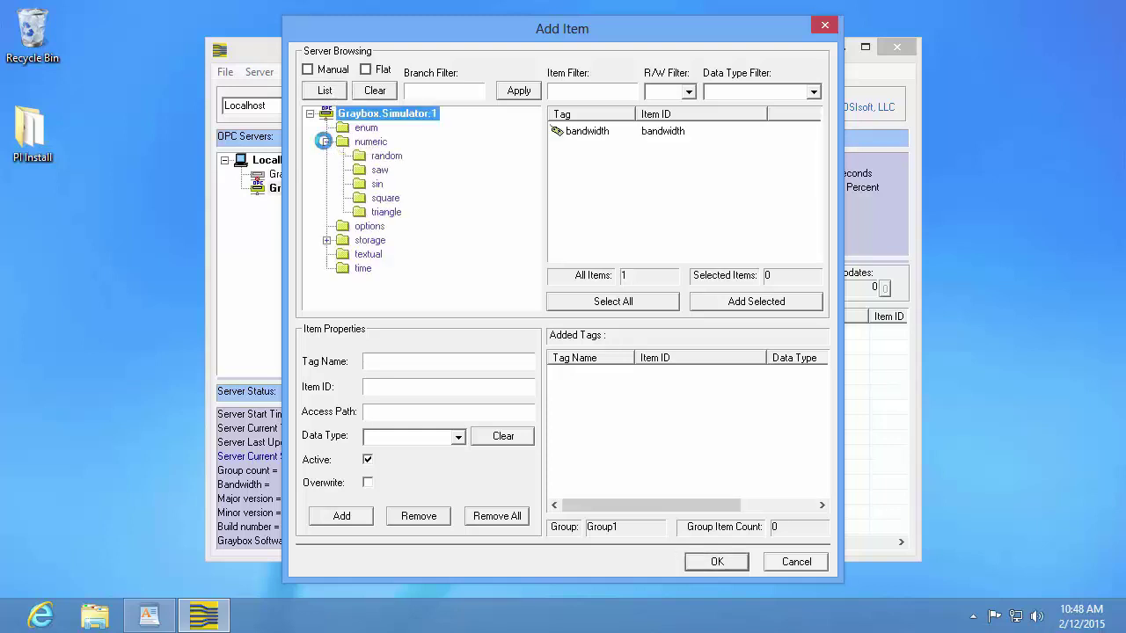
{"action": "left_click", "coordinate": [387, 156]}
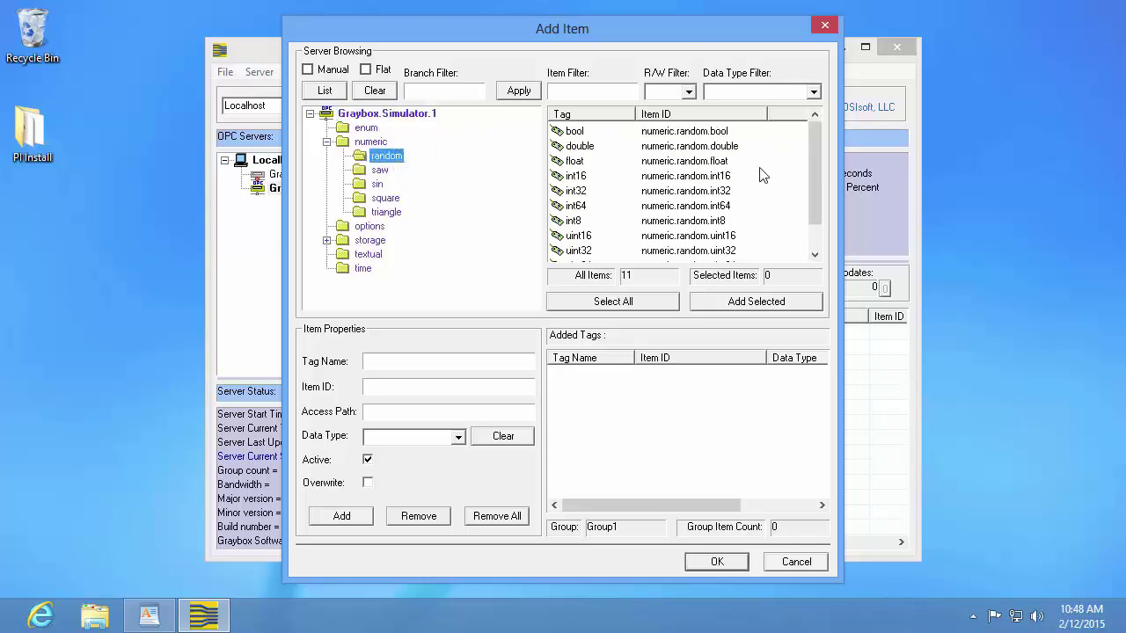
{"action": "left_click", "coordinate": [723, 132]}
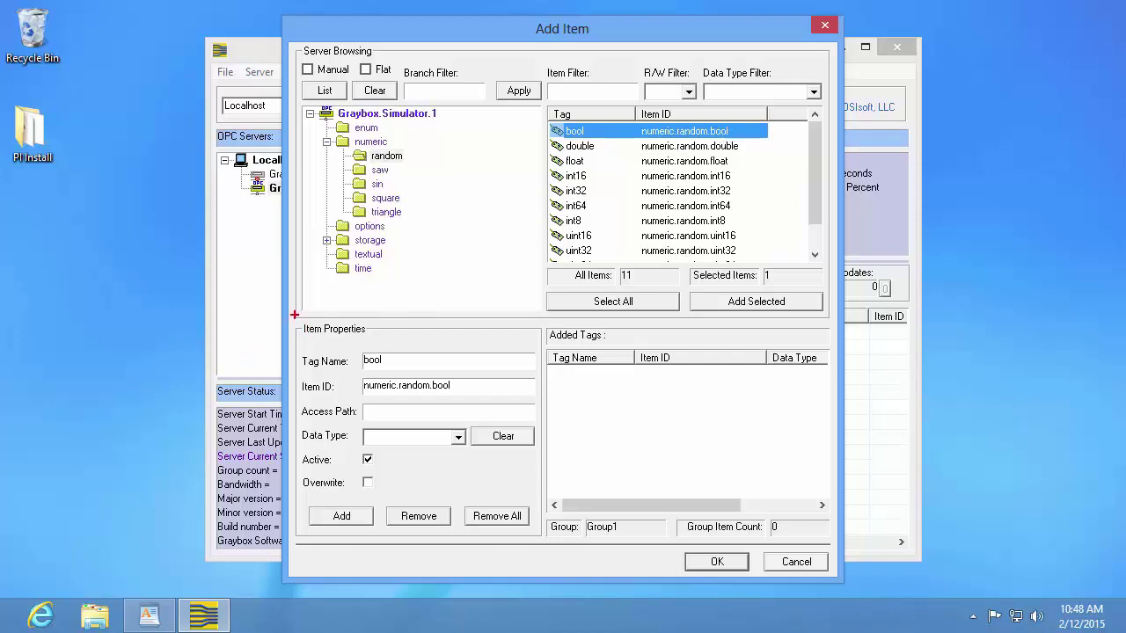
Add numeric.random.bool (VT_BOOL) to Group1's Added Tags list
{"action": "left_click_drag", "start_coordinate": [294, 314], "coordinate": [550, 542]}
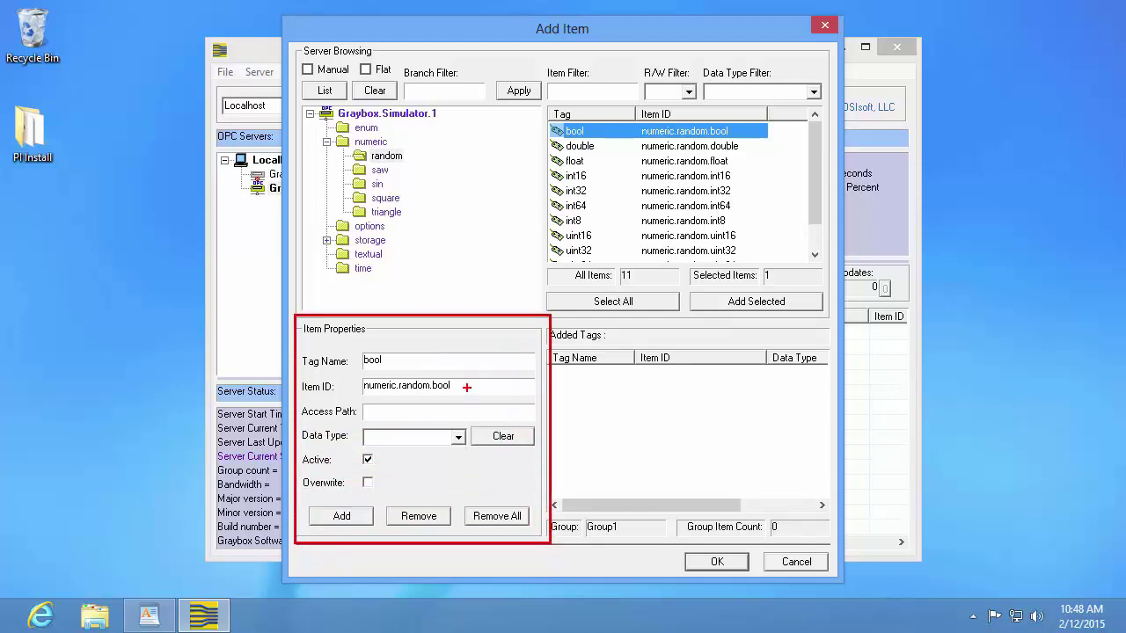
{"action": "left_click_drag", "start_coordinate": [466, 386], "coordinate": [594, 433]}
{"action": "left_click_drag", "start_coordinate": [306, 503], "coordinate": [379, 530]}
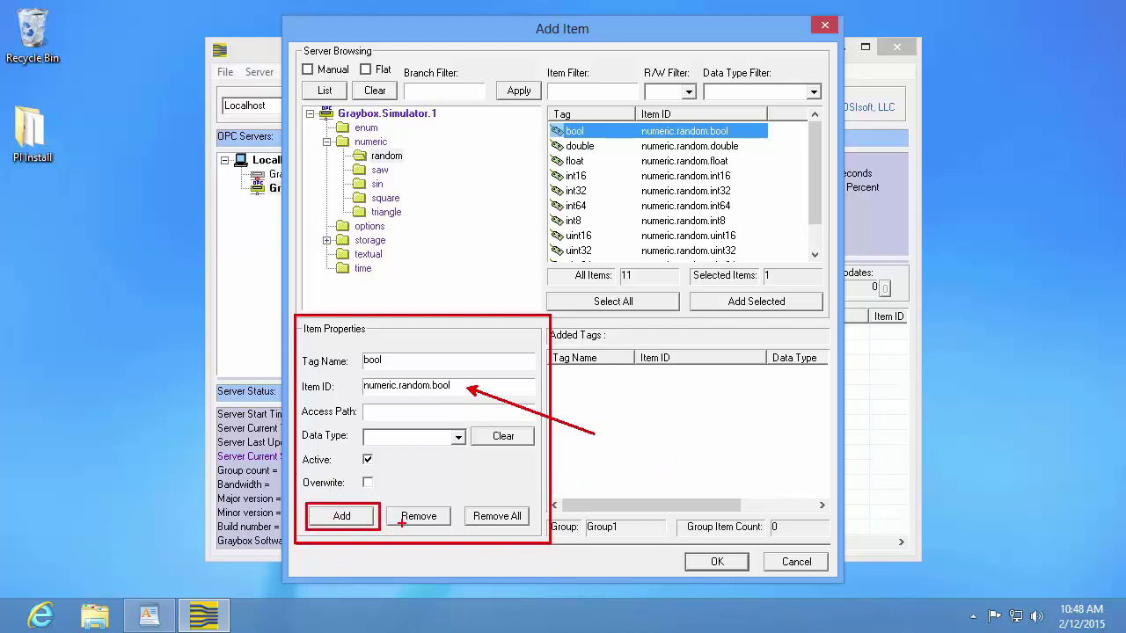
{"action": "key", "text": "Escape"}
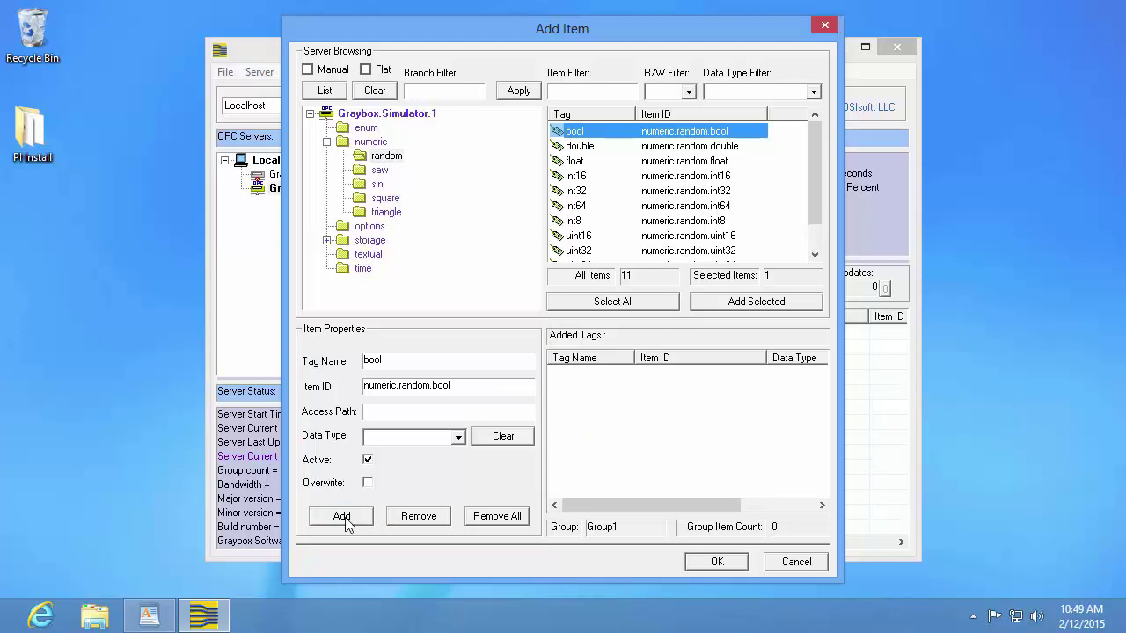
{"action": "left_click", "coordinate": [343, 517]}
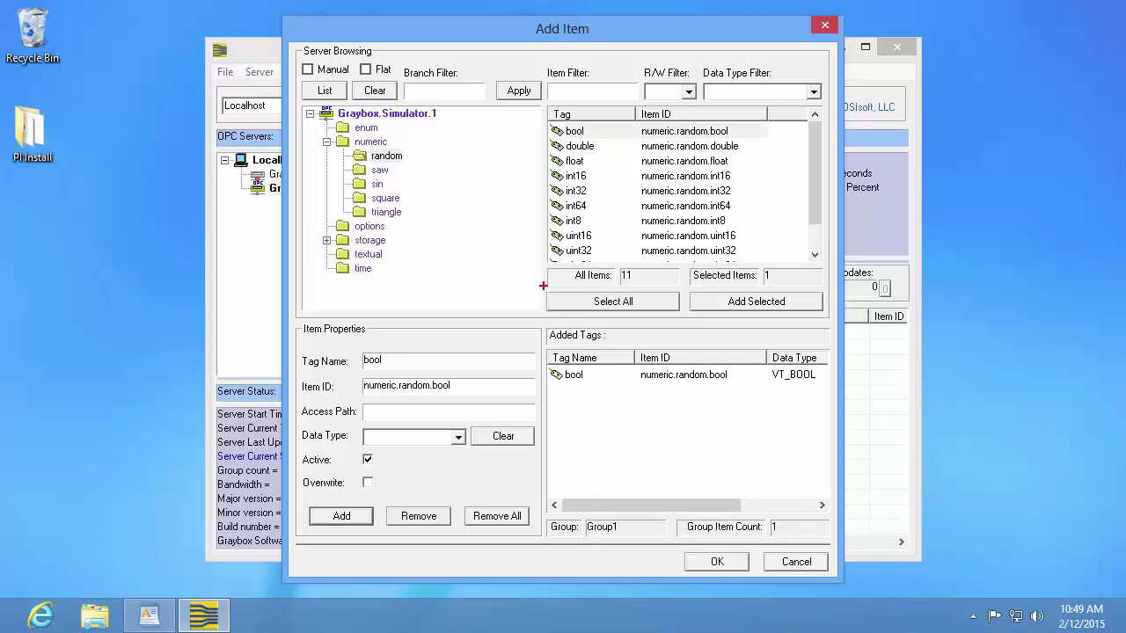
Select the double, float and int16 random tags and add all three to Group1
{"action": "left_click_drag", "start_coordinate": [596, 310], "coordinate": [831, 323]}
{"action": "key", "text": "Escape"}
{"action": "left_click", "coordinate": [588, 148]}
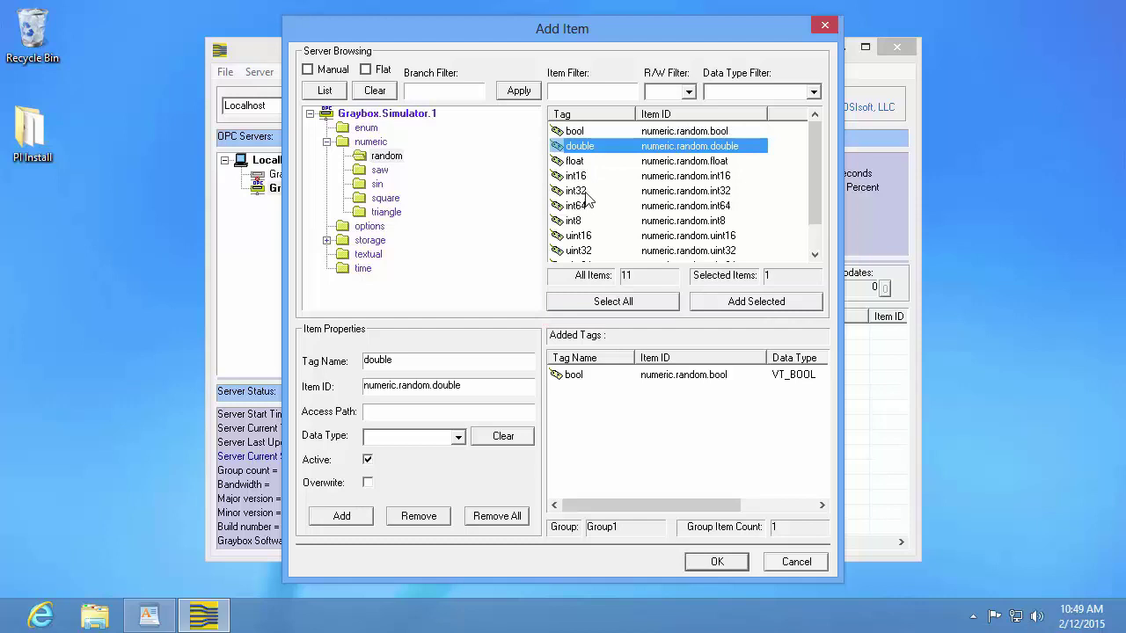
{"action": "left_click", "coordinate": [586, 192], "text": "shift"}
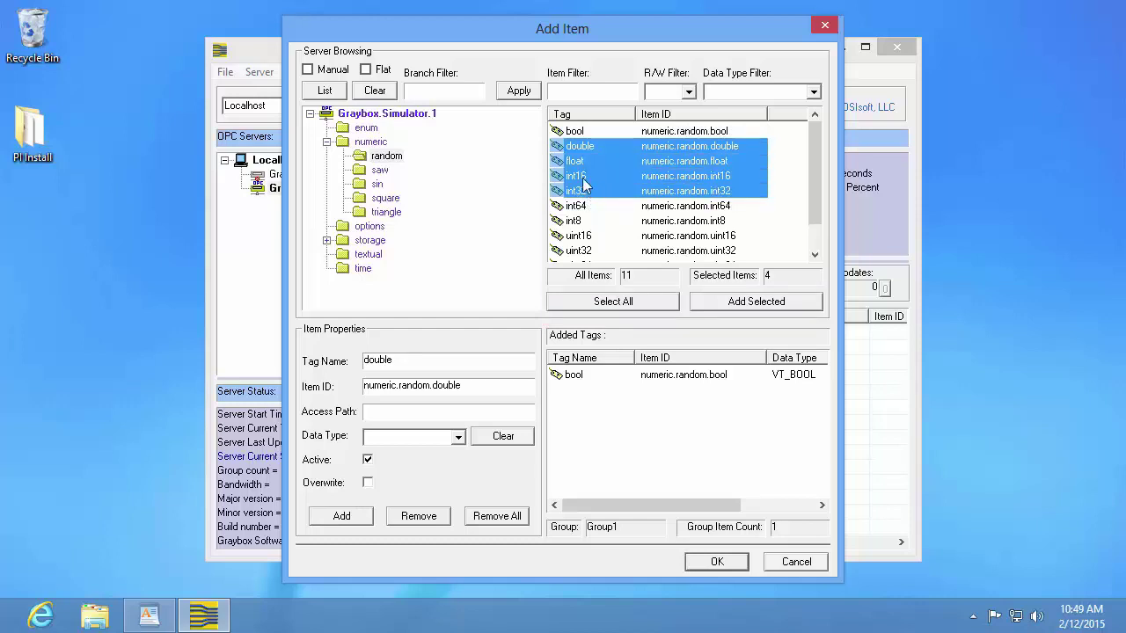
{"action": "left_click", "coordinate": [584, 178], "text": "shift"}
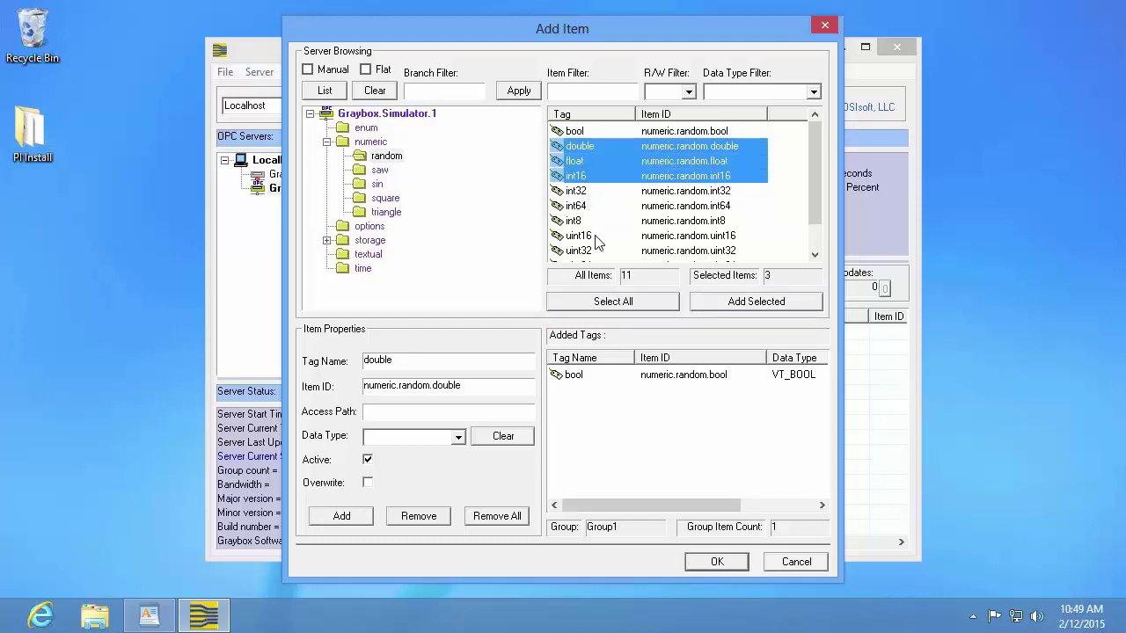
{"action": "left_click", "coordinate": [725, 313]}
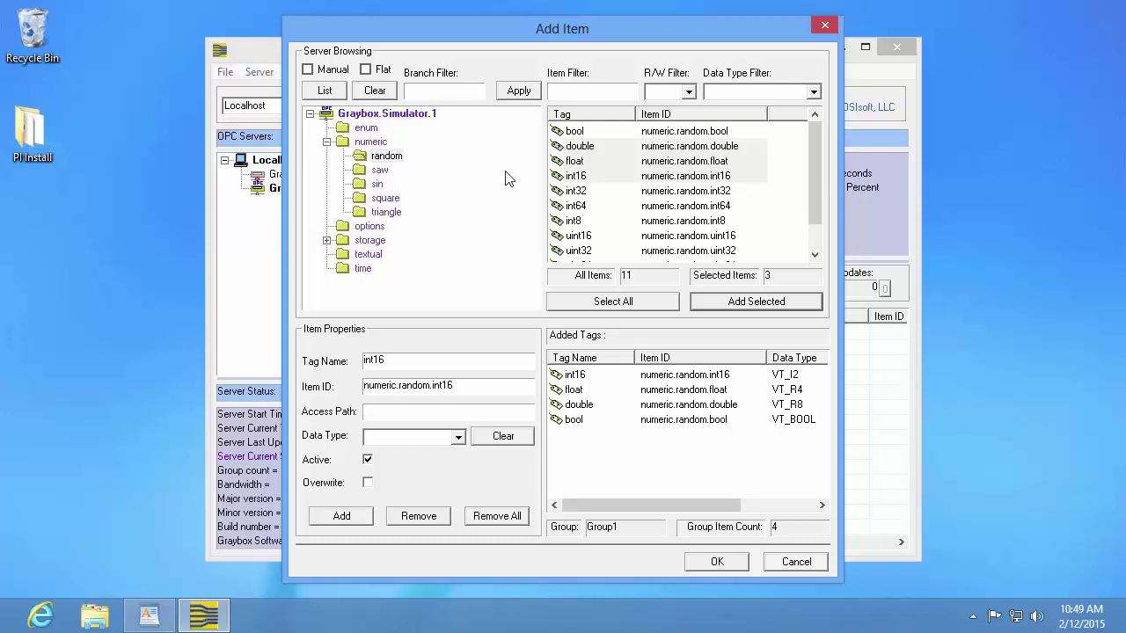
Clear the fields and manually add item ID numeric.random.int32 as tag name int32
{"action": "left_click", "coordinate": [373, 91]}
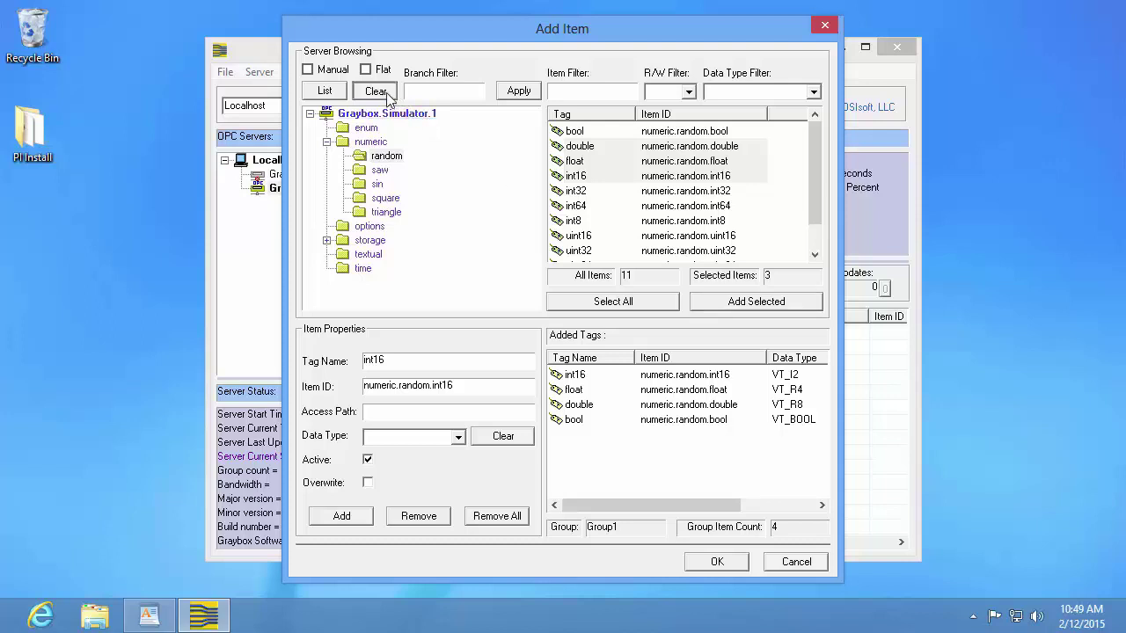
{"action": "left_click", "coordinate": [515, 444]}
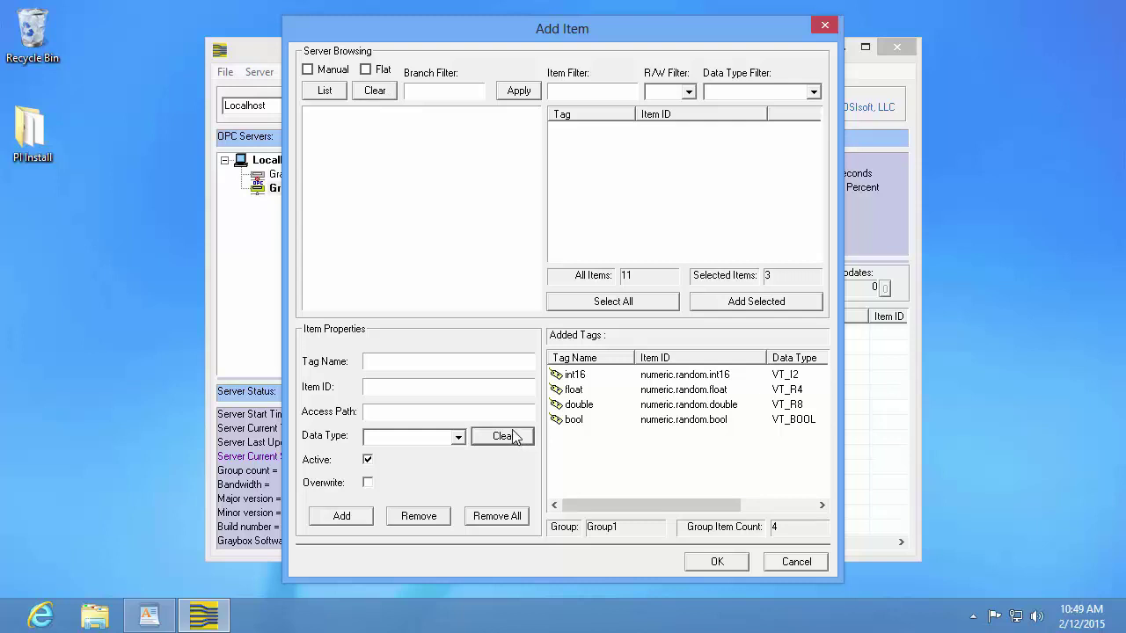
{"action": "left_click", "coordinate": [414, 387]}
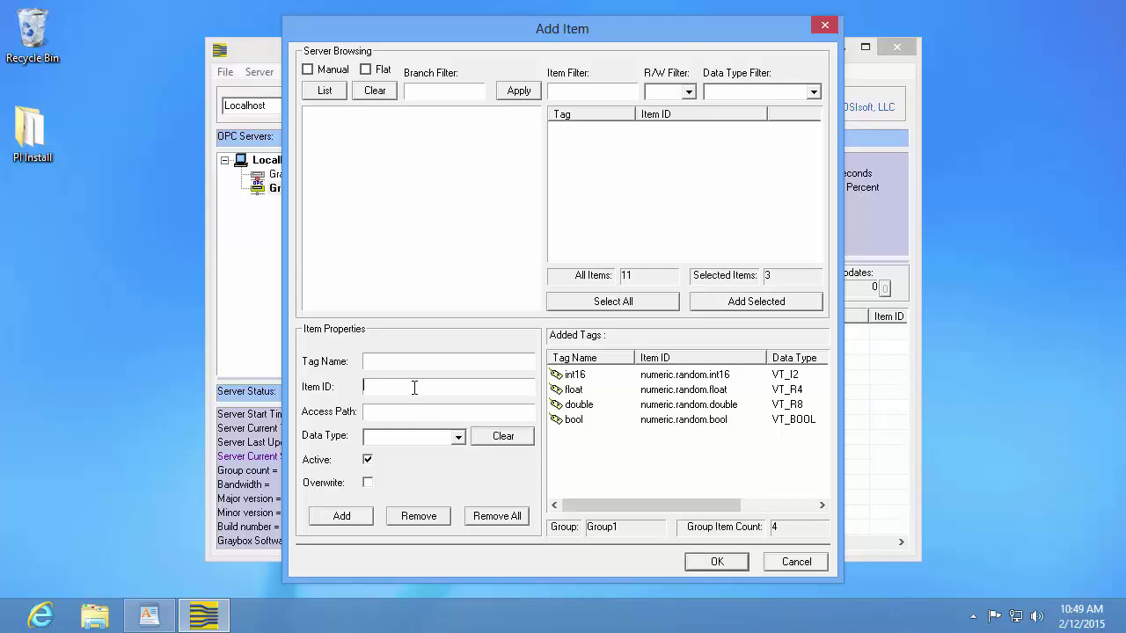
{"action": "type", "text": "numeric.random.int32"}
{"action": "left_click", "coordinate": [377, 359]}
{"action": "type", "text": "int32"}
{"action": "left_click", "coordinate": [342, 517]}
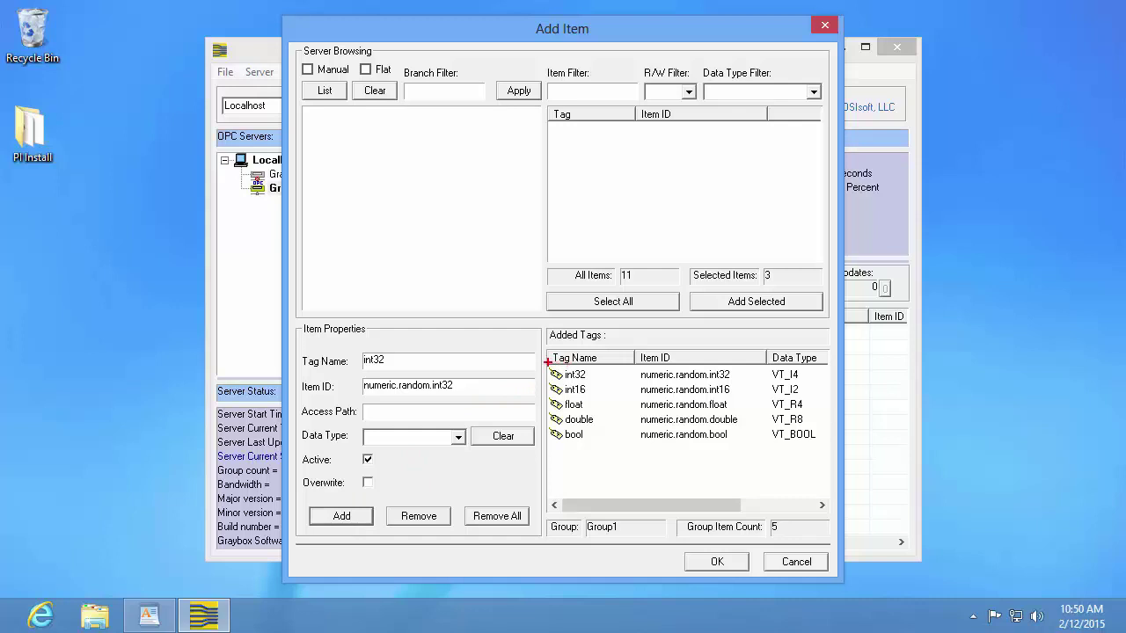
{"action": "mouse_move", "coordinate": [547, 360]}
{"action": "left_mouse_down"}
{"action": "mouse_move", "coordinate": [620, 380]}
{"action": "mouse_move", "coordinate": [806, 386]}
{"action": "left_mouse_up"}
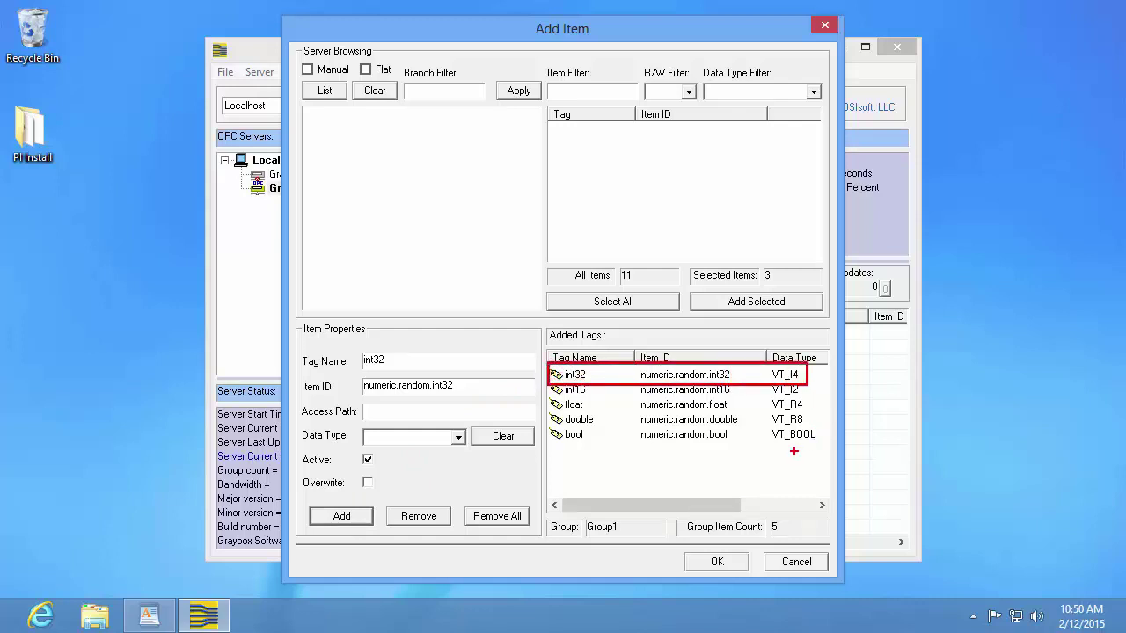
{"action": "key", "text": "Escape"}
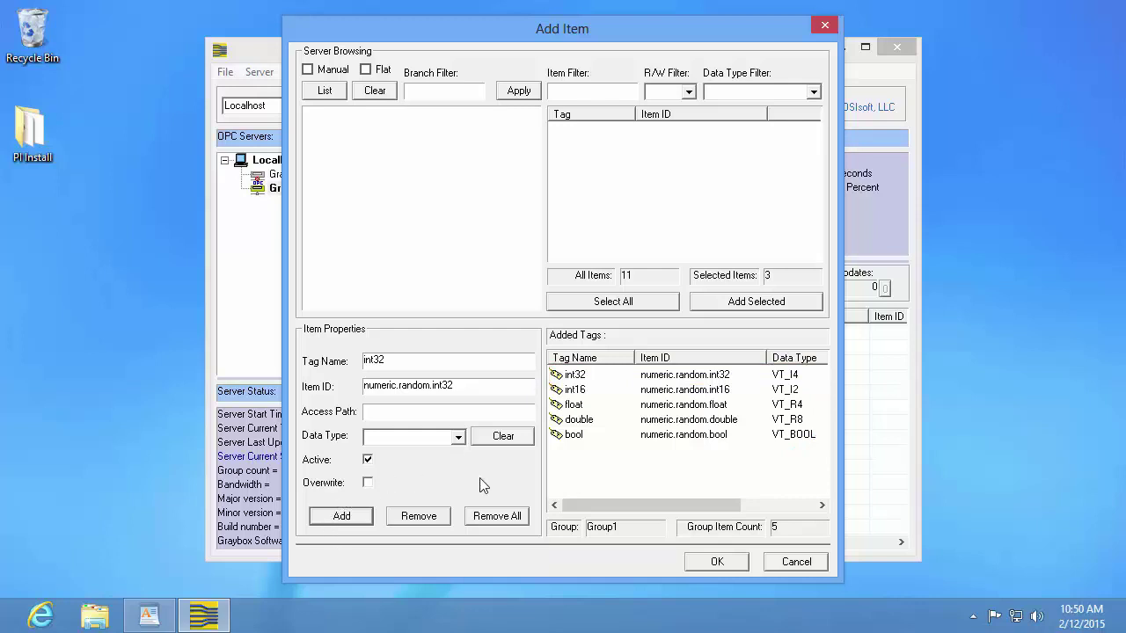
Confirm the five added tags and return to the main window polling at 1000 mSec
{"action": "left_click", "coordinate": [713, 561]}
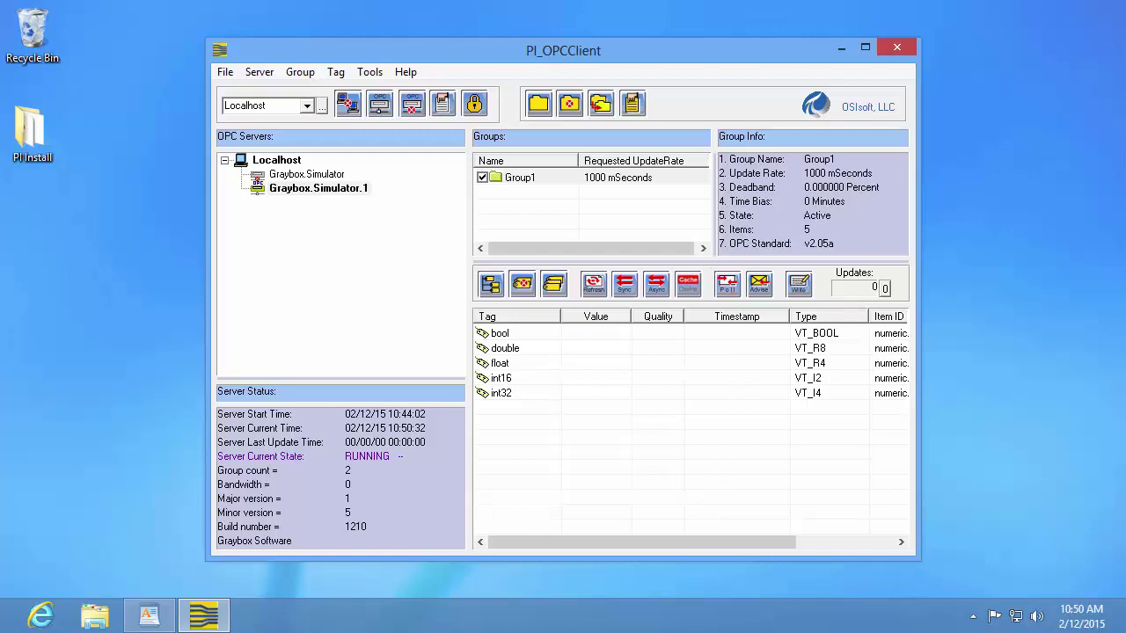
{"action": "left_click_drag", "start_coordinate": [706, 267], "coordinate": [747, 303]}
Poll Group1, watch its five tags update with Good quality, then close the polling window
{"action": "left_click", "coordinate": [730, 293]}
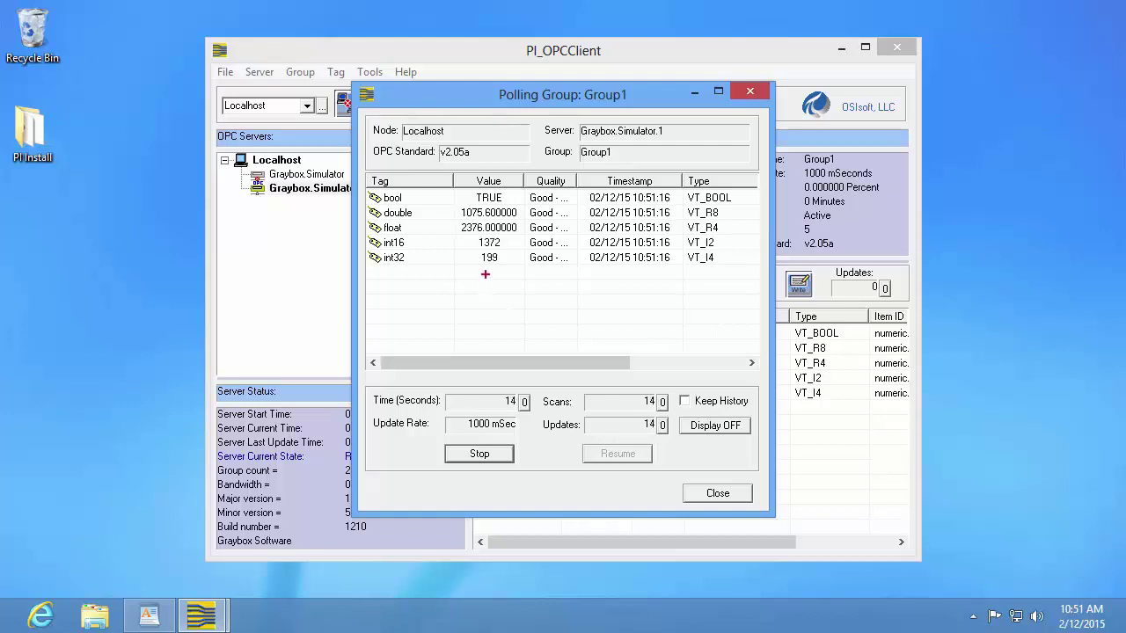
{"action": "left_click_drag", "start_coordinate": [485, 275], "coordinate": [424, 359]}
{"action": "left_click_drag", "start_coordinate": [648, 278], "coordinate": [688, 374]}
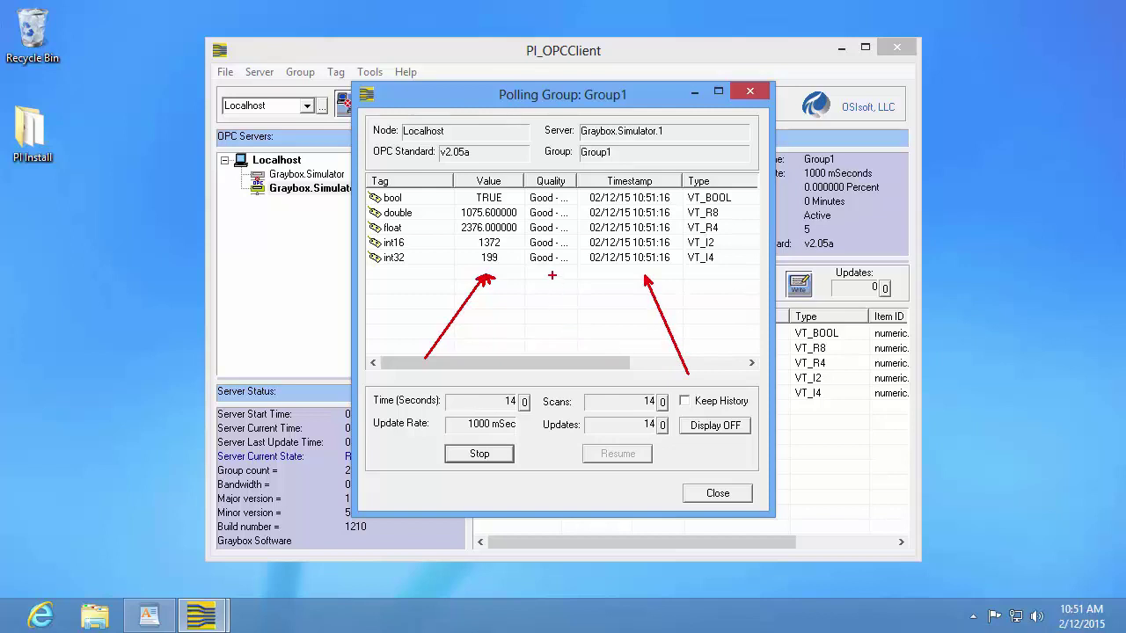
{"action": "left_click_drag", "start_coordinate": [551, 275], "coordinate": [553, 341]}
{"action": "left_click_drag", "start_coordinate": [549, 387], "coordinate": [552, 389]}
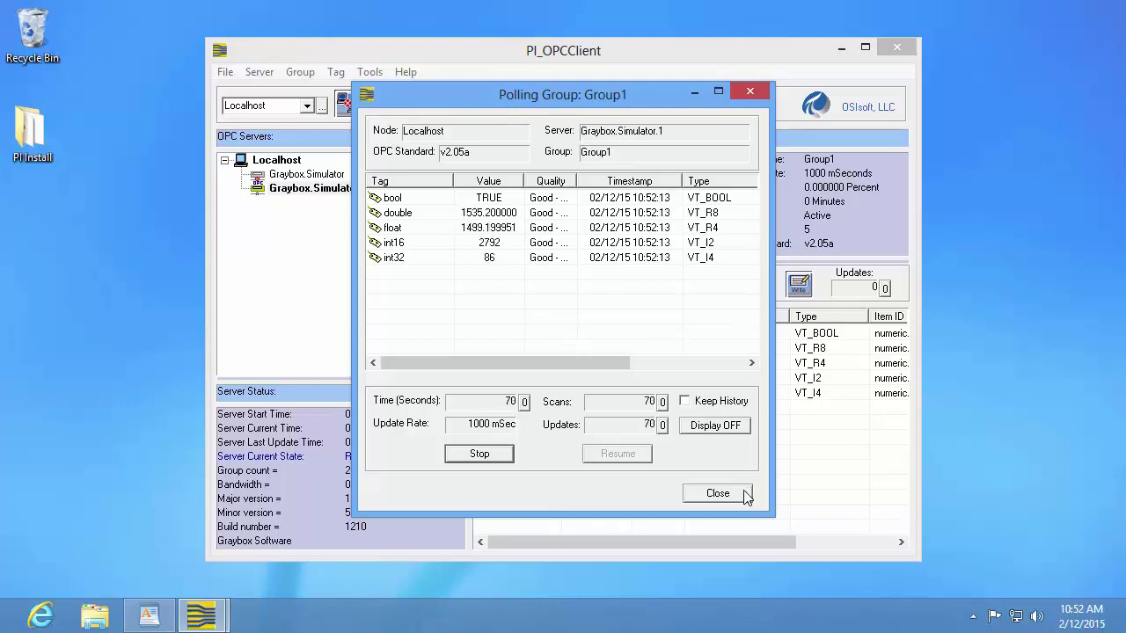
{"action": "left_click", "coordinate": [717, 493]}
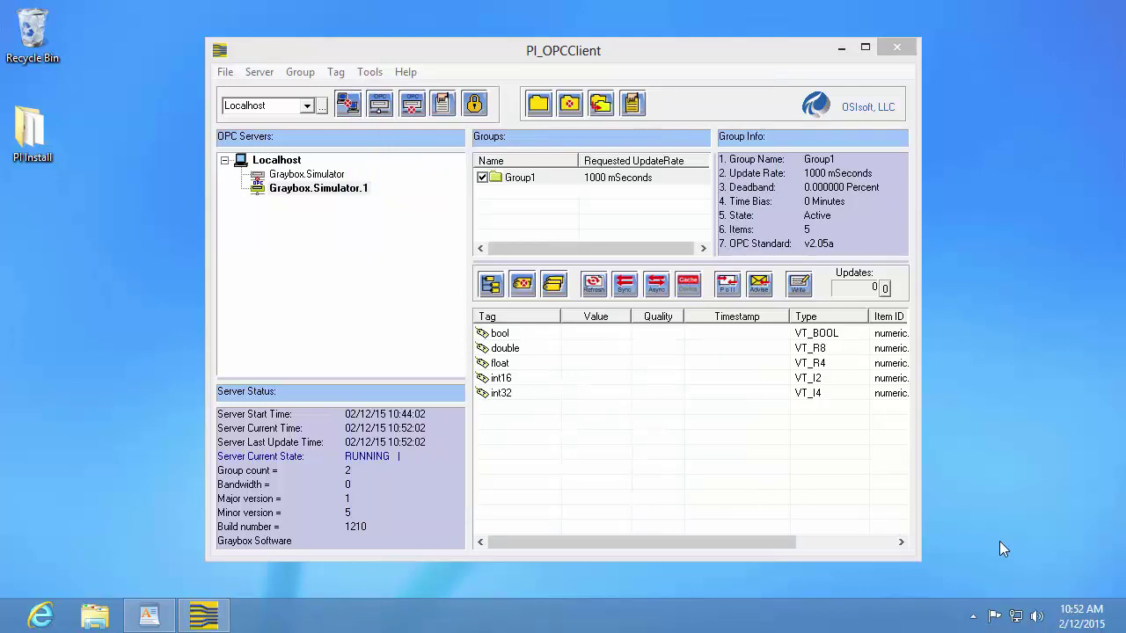
Search the Start screen for 'pi opc' and launch PI OPC Tool
{"action": "mouse_move", "coordinate": [1124, 632]}
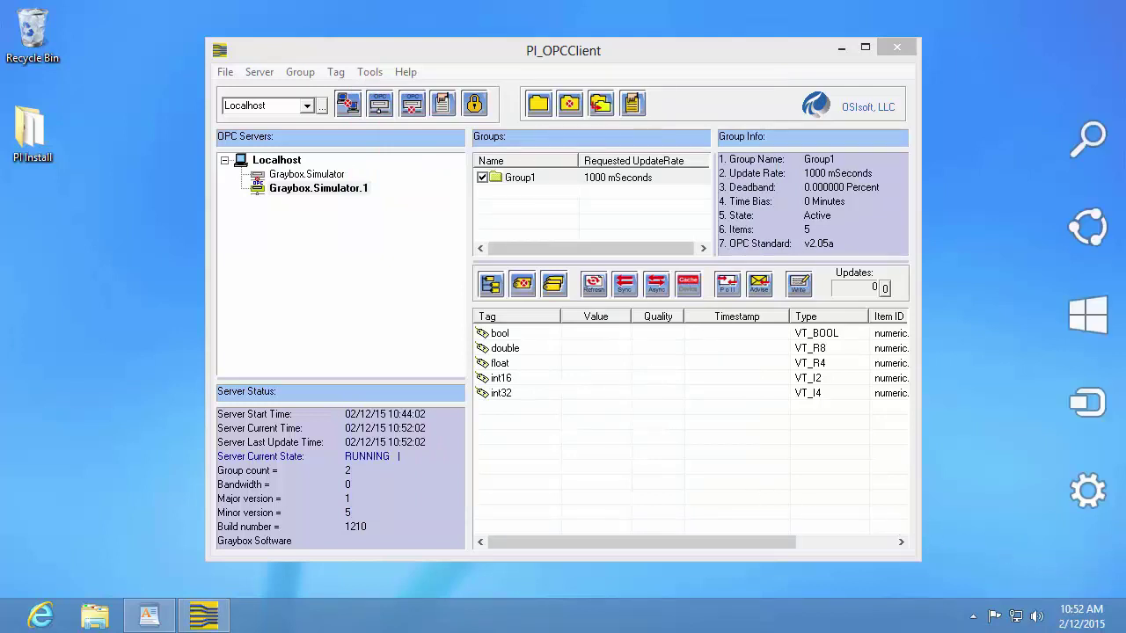
{"action": "left_click", "coordinate": [1087, 322]}
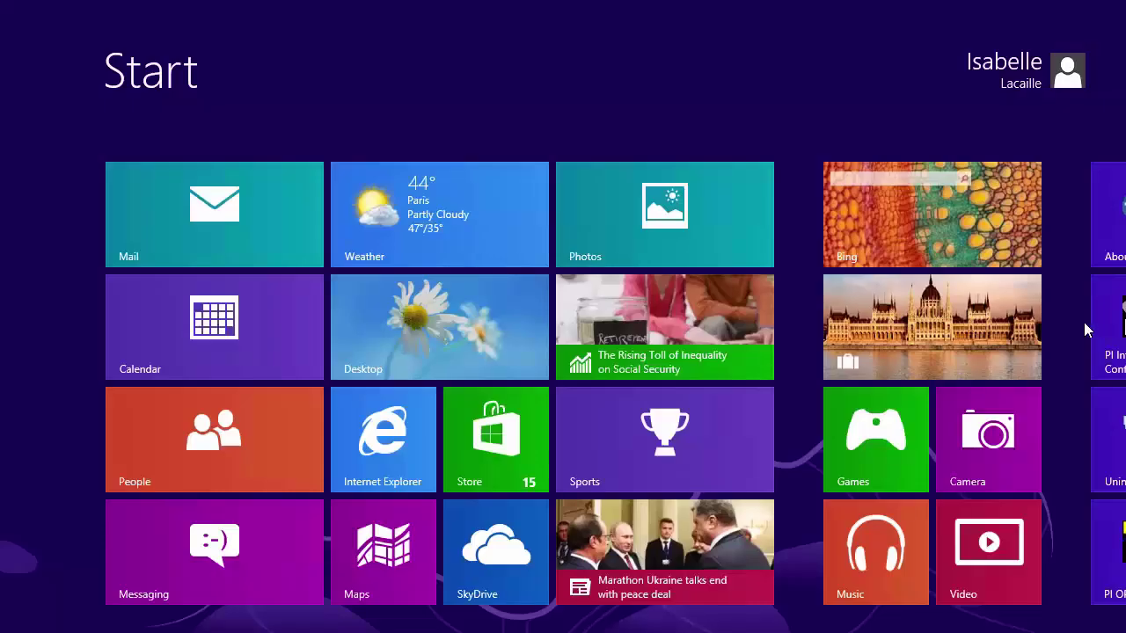
{"action": "type", "text": "pi opc"}
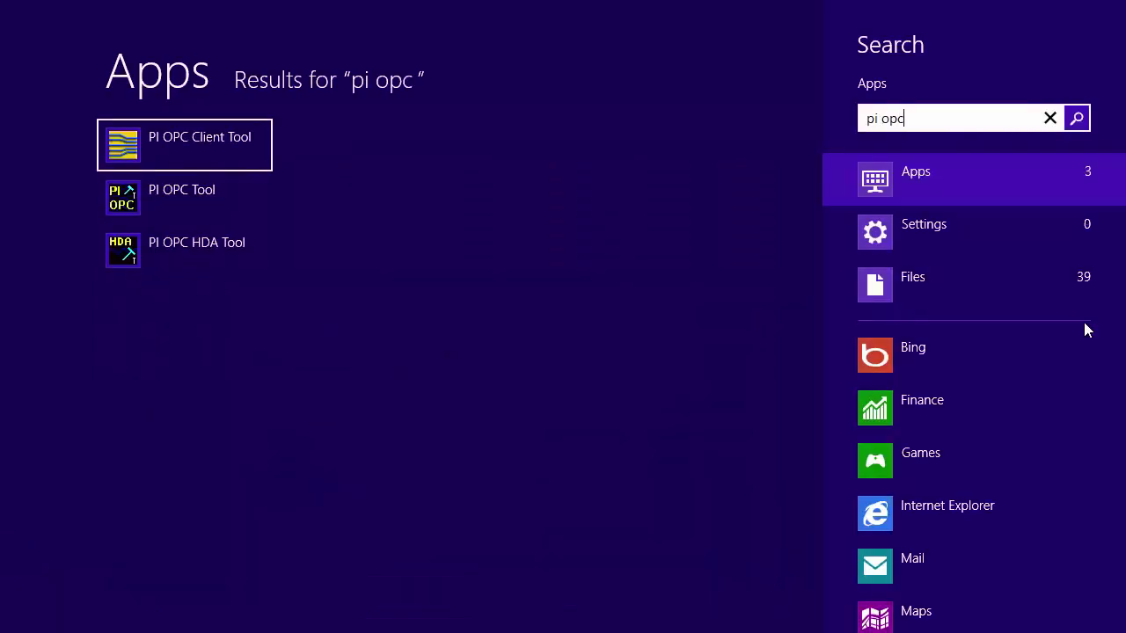
{"action": "key", "text": "Down"}
{"action": "key", "text": "Return"}
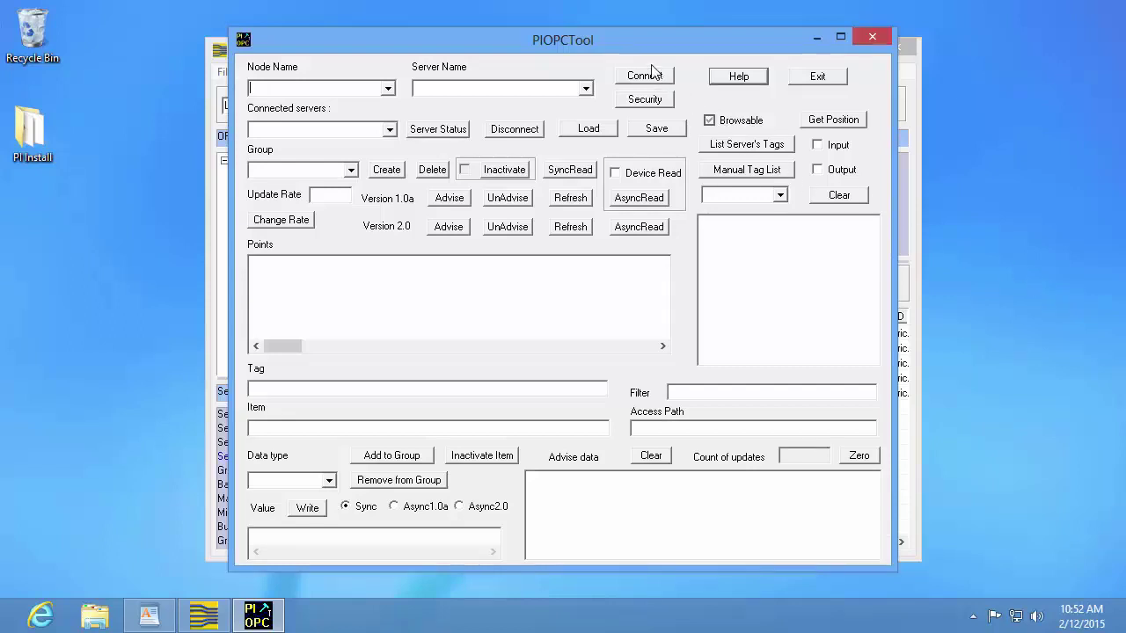
Pick Graybox.Simulator.1 as the server name and connect, acknowledging the success message
{"action": "left_click_drag", "start_coordinate": [666, 46], "coordinate": [698, 41]}
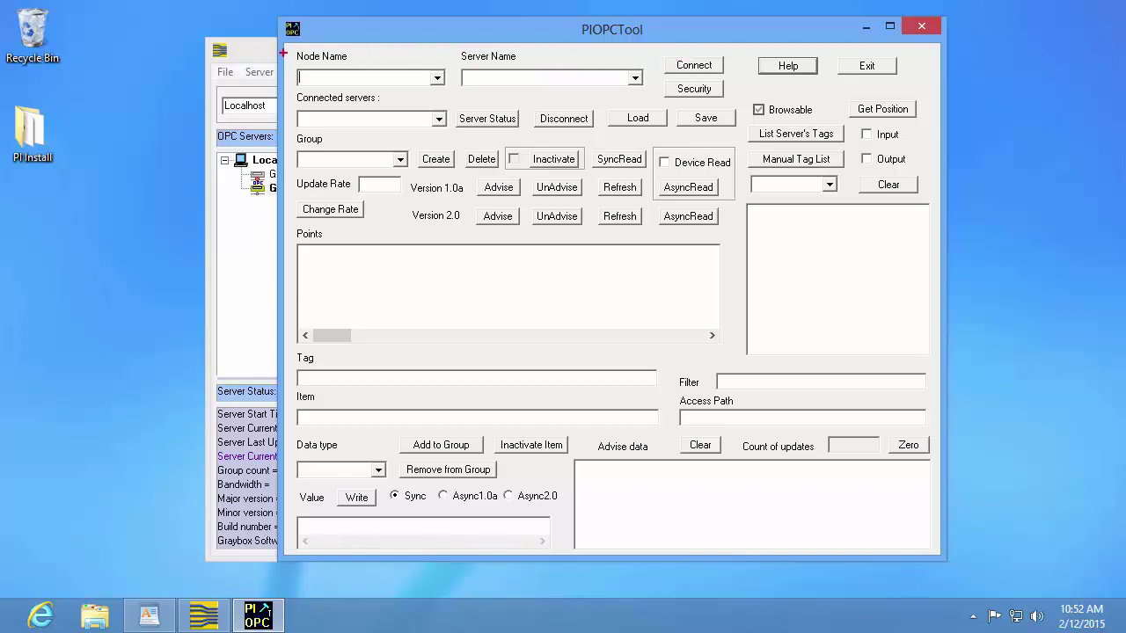
{"action": "left_click_drag", "start_coordinate": [286, 47], "coordinate": [652, 99]}
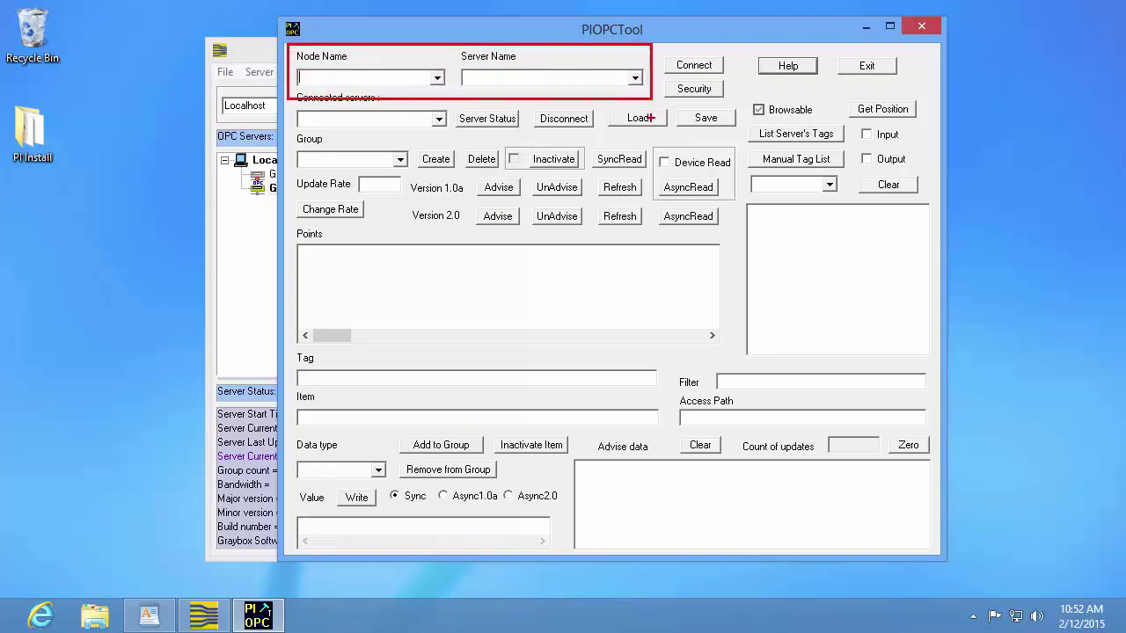
{"action": "key", "text": "Escape"}
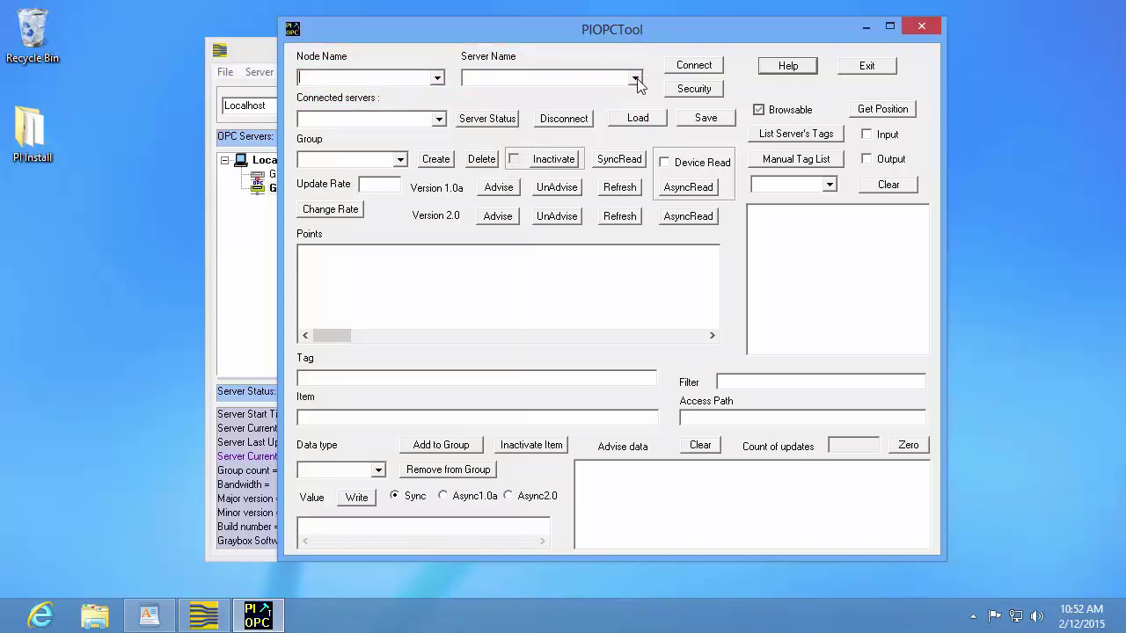
{"action": "left_click", "coordinate": [634, 78]}
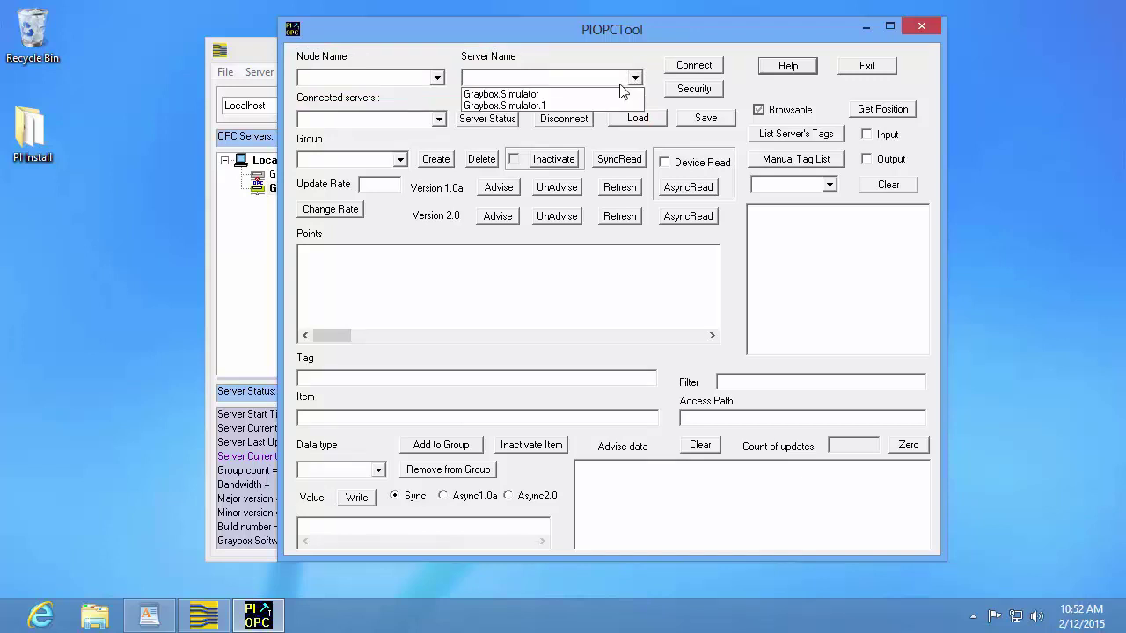
{"action": "left_click", "coordinate": [611, 105]}
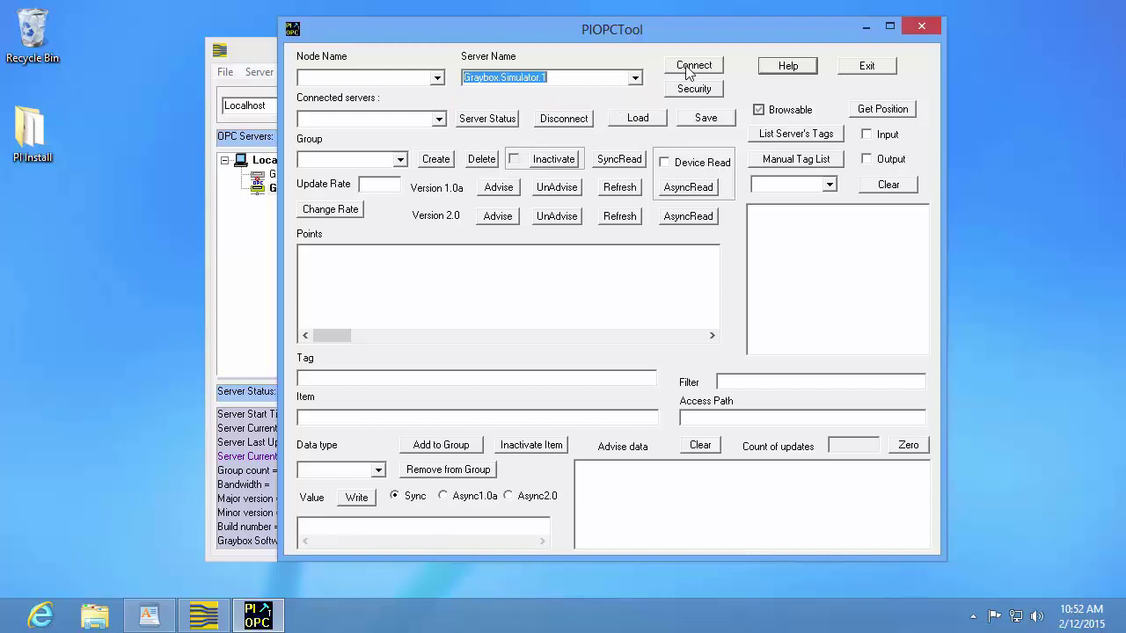
{"action": "left_click", "coordinate": [689, 68]}
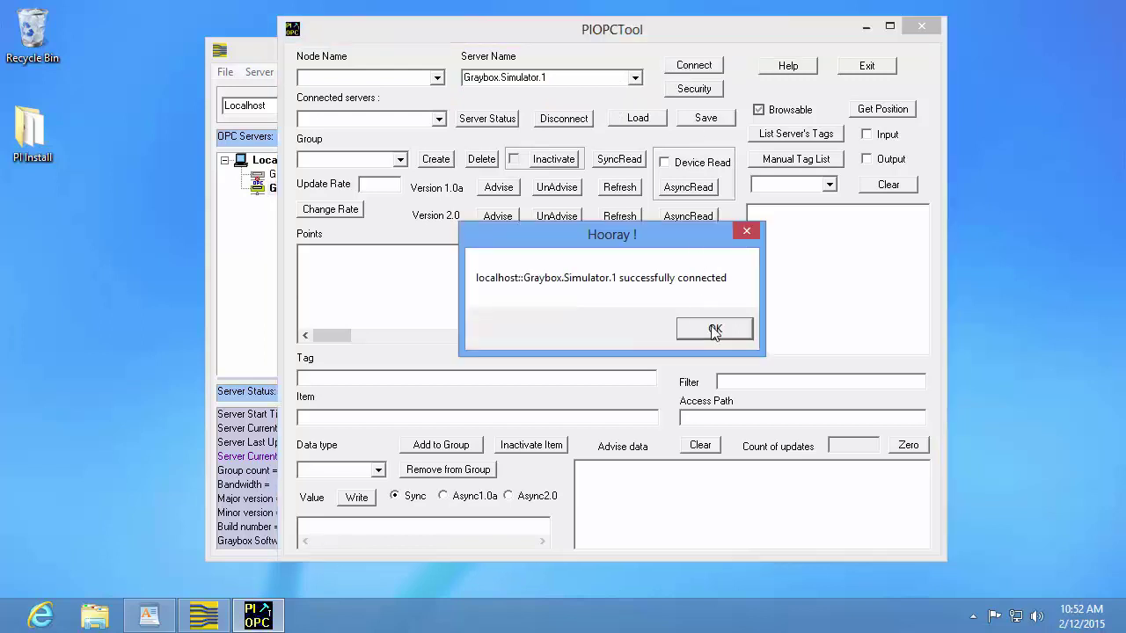
{"action": "left_click", "coordinate": [714, 330]}
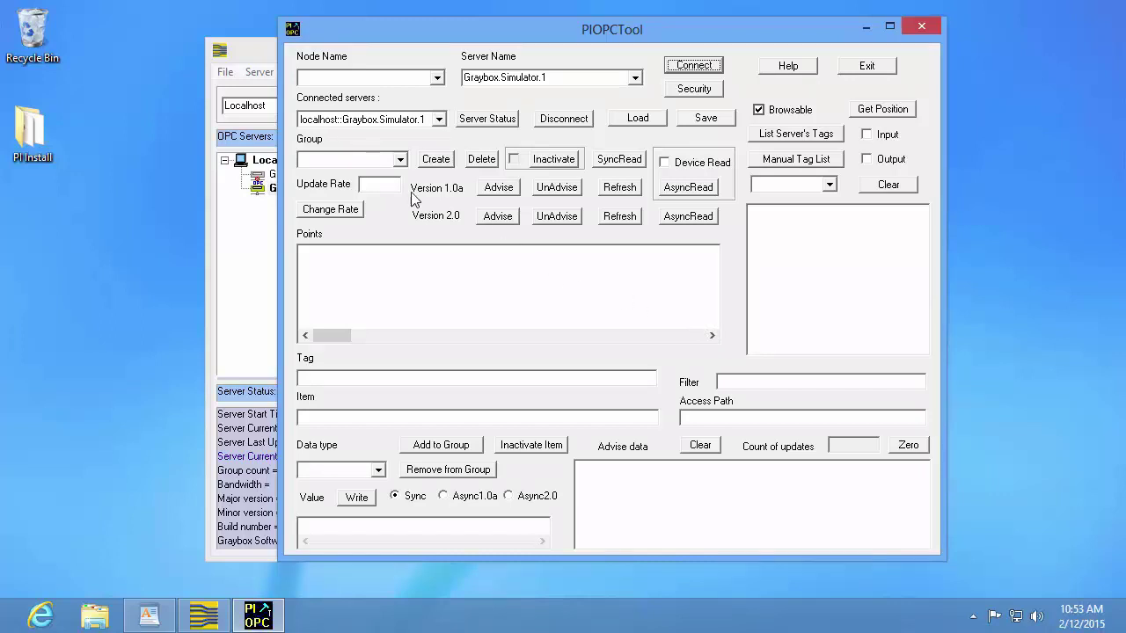
Create a group named Group1 and acknowledge the group-added message
{"action": "left_click", "coordinate": [388, 164]}
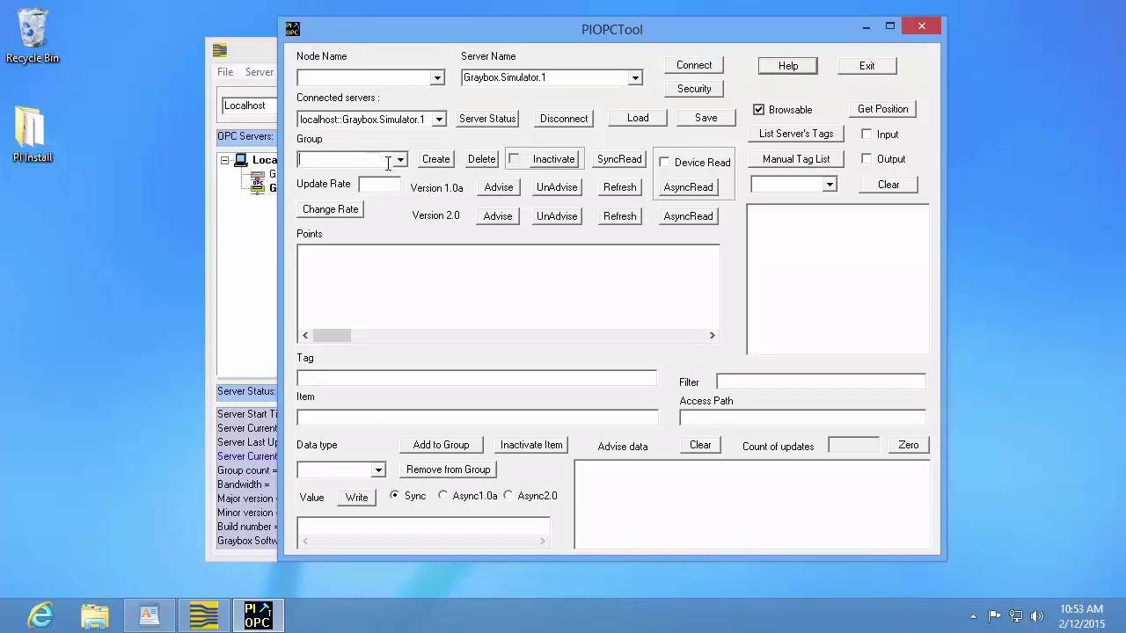
{"action": "type", "text": "Group1"}
{"action": "left_click", "coordinate": [436, 160]}
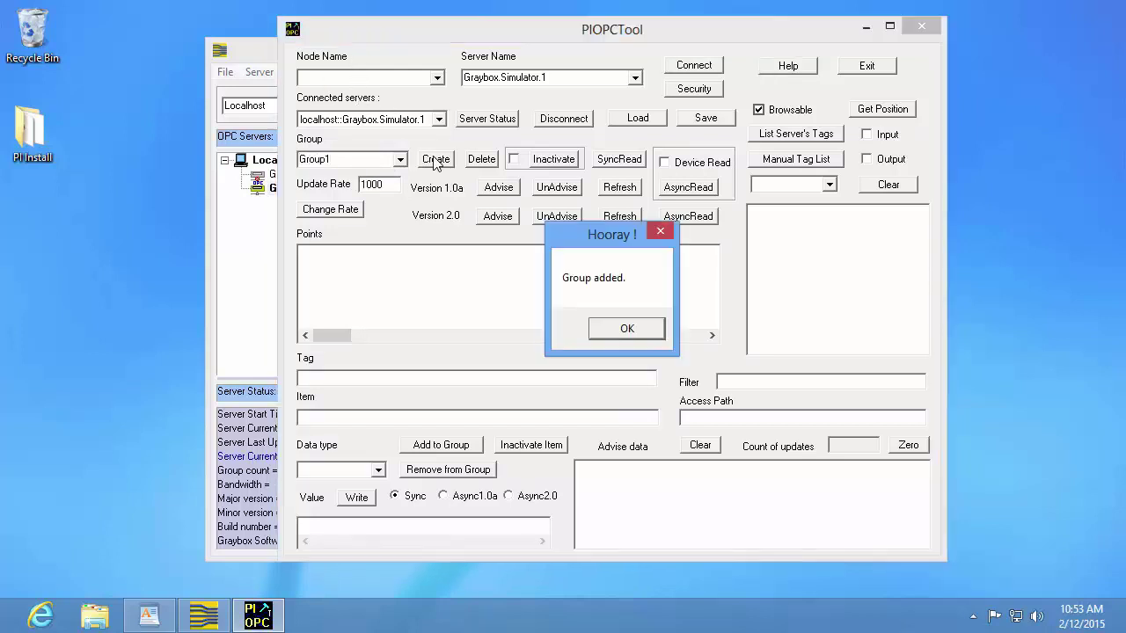
{"action": "left_click", "coordinate": [647, 331]}
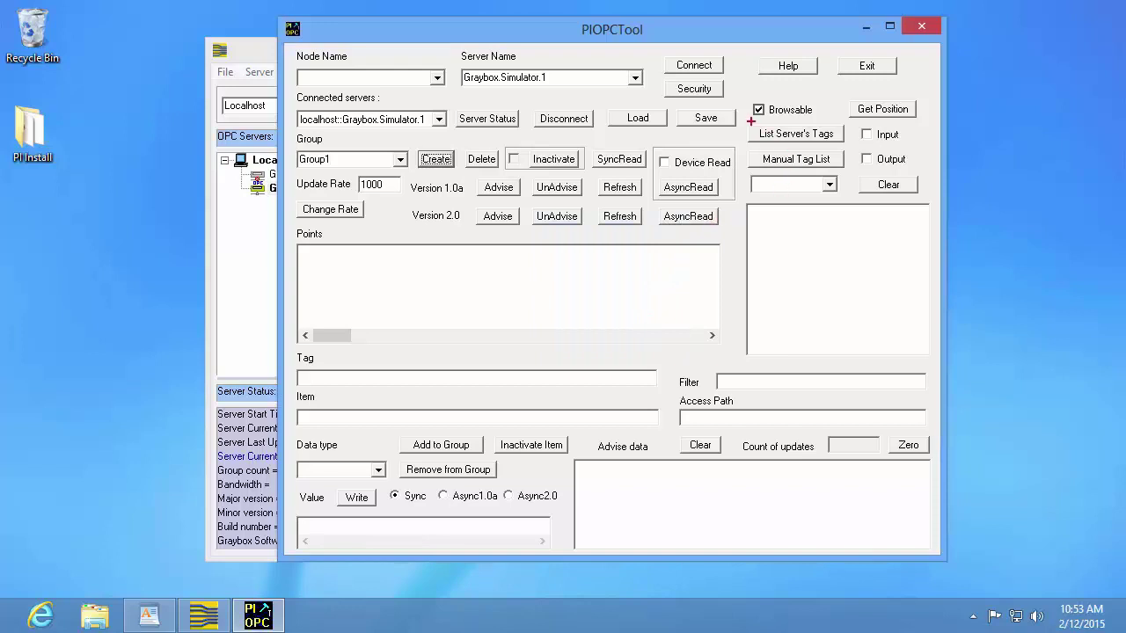
List the server's browsable tags, showing branches like numeric and textual
{"action": "left_click_drag", "start_coordinate": [744, 95], "coordinate": [928, 202]}
{"action": "key", "text": "Escape"}
{"action": "left_click", "coordinate": [807, 137]}
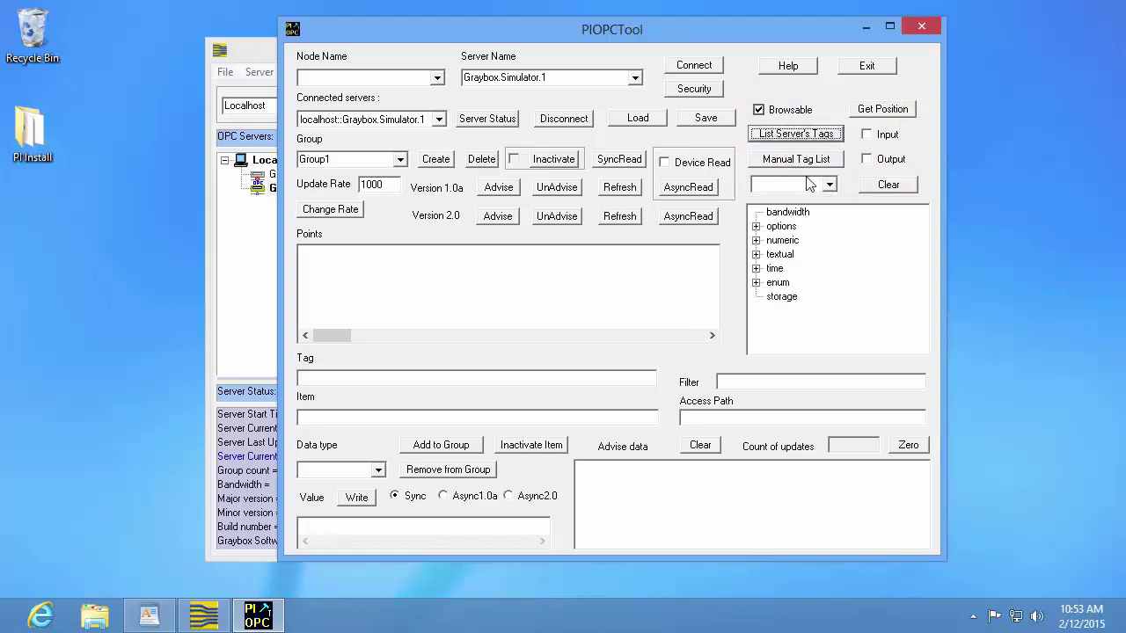
Pick numeric > random > int32 in the tag tree and add it to Group1
{"action": "left_click", "coordinate": [756, 241]}
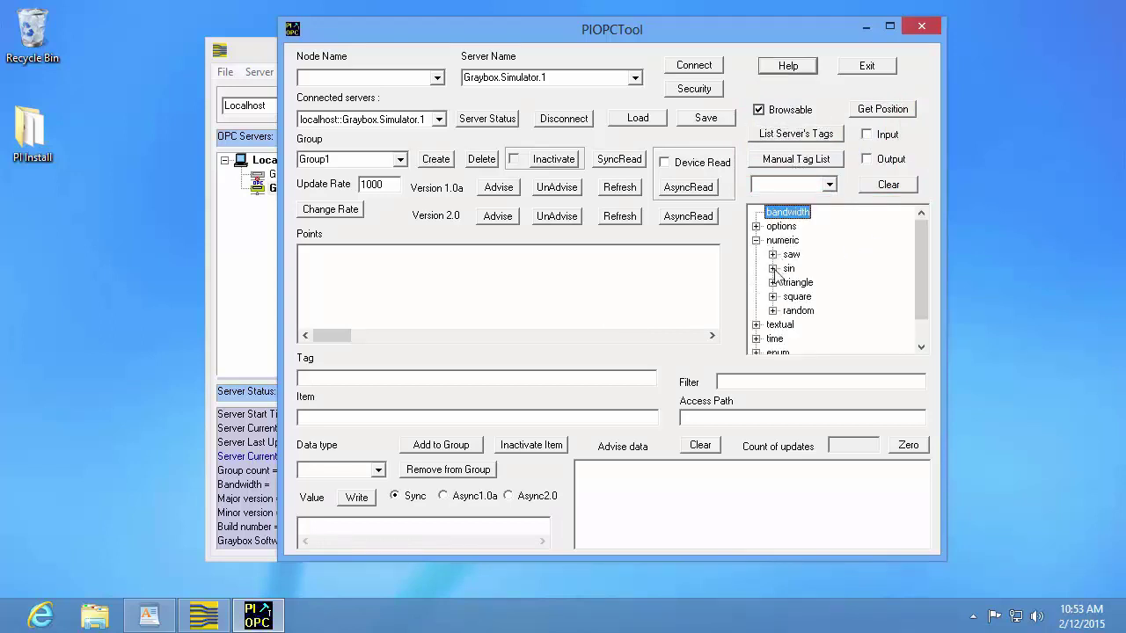
{"action": "left_click", "coordinate": [772, 310]}
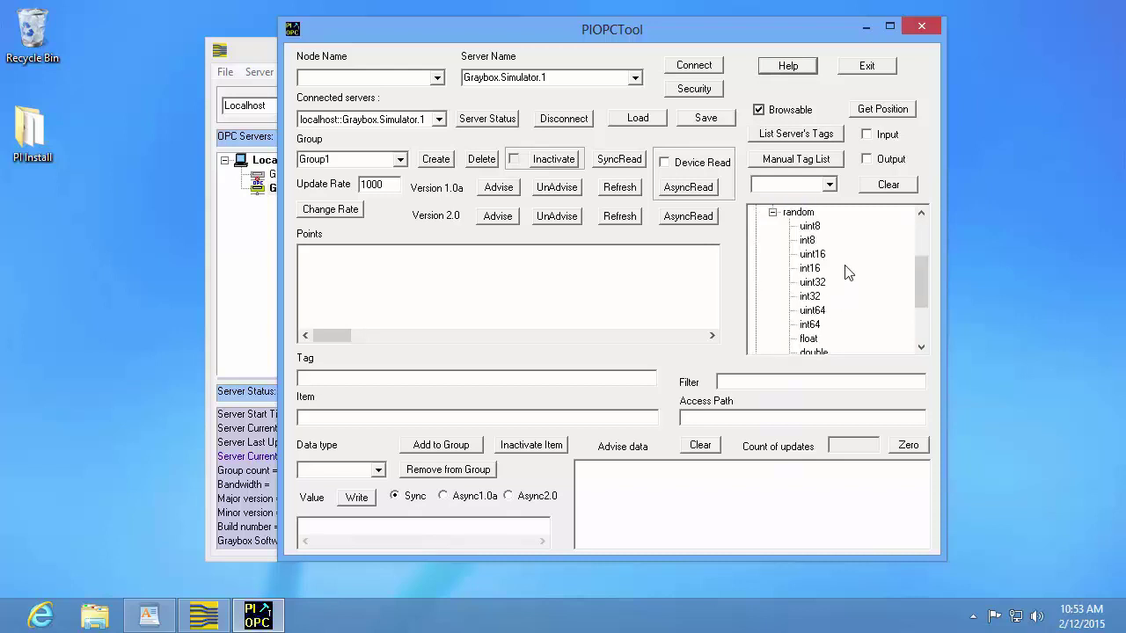
{"action": "left_click", "coordinate": [814, 297]}
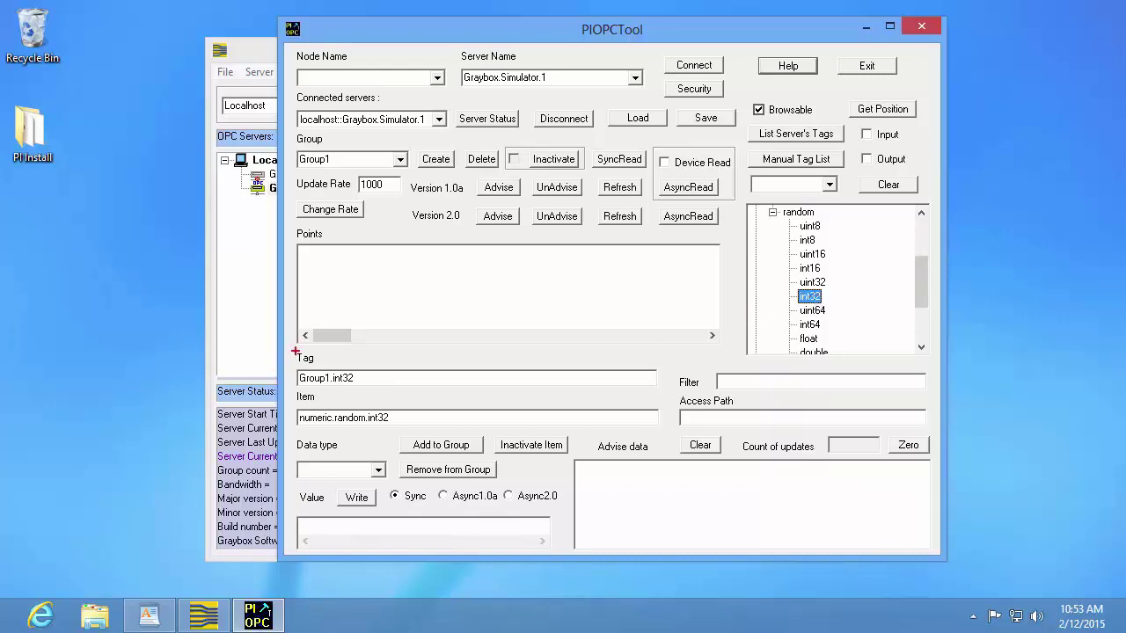
{"action": "left_click_drag", "start_coordinate": [296, 352], "coordinate": [669, 442]}
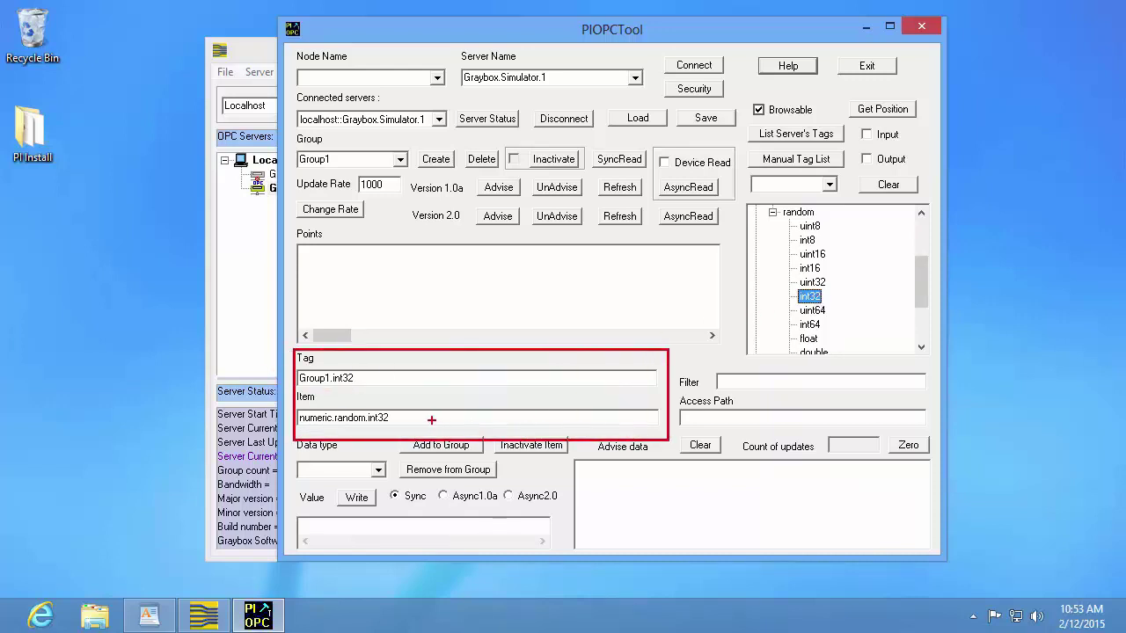
{"action": "left_click_drag", "start_coordinate": [414, 419], "coordinate": [550, 475]}
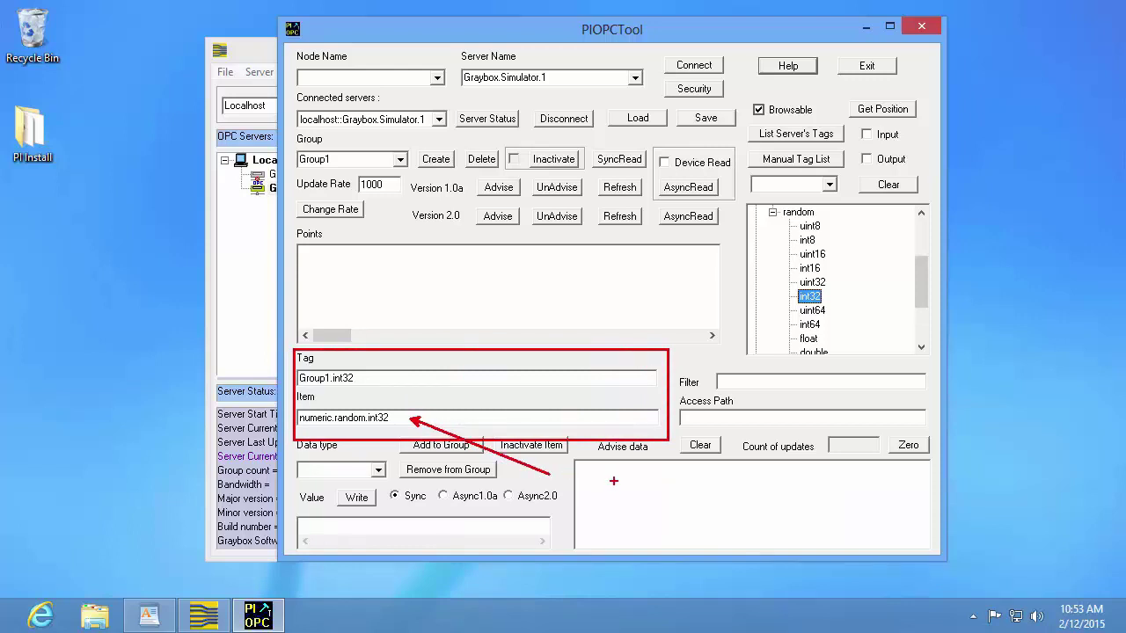
{"action": "key", "text": "Escape"}
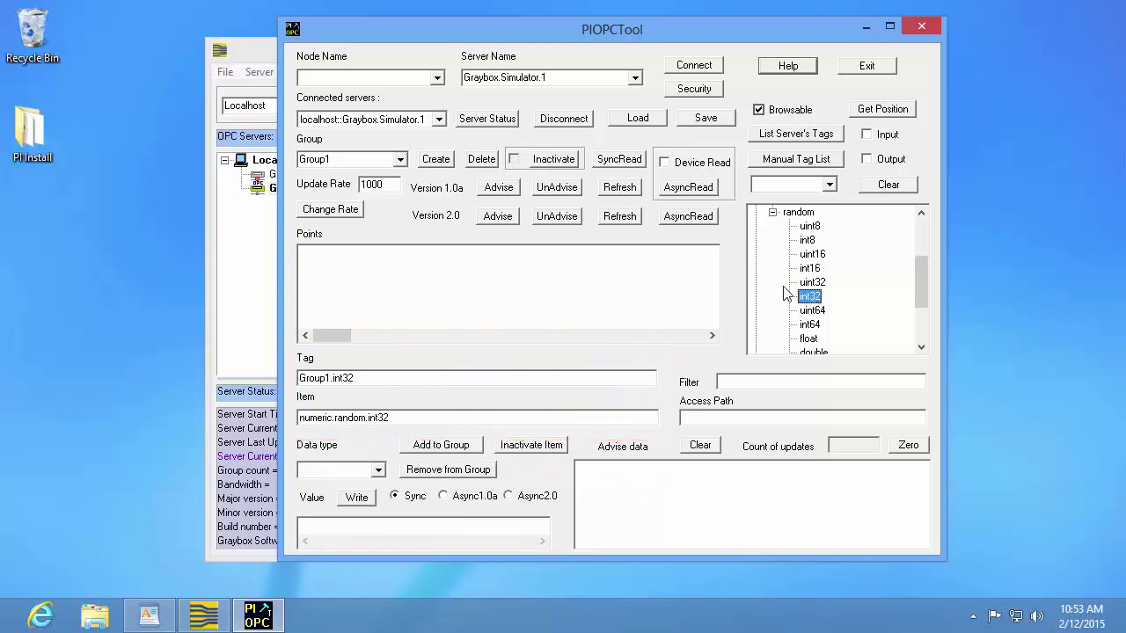
{"action": "left_click", "coordinate": [443, 447]}
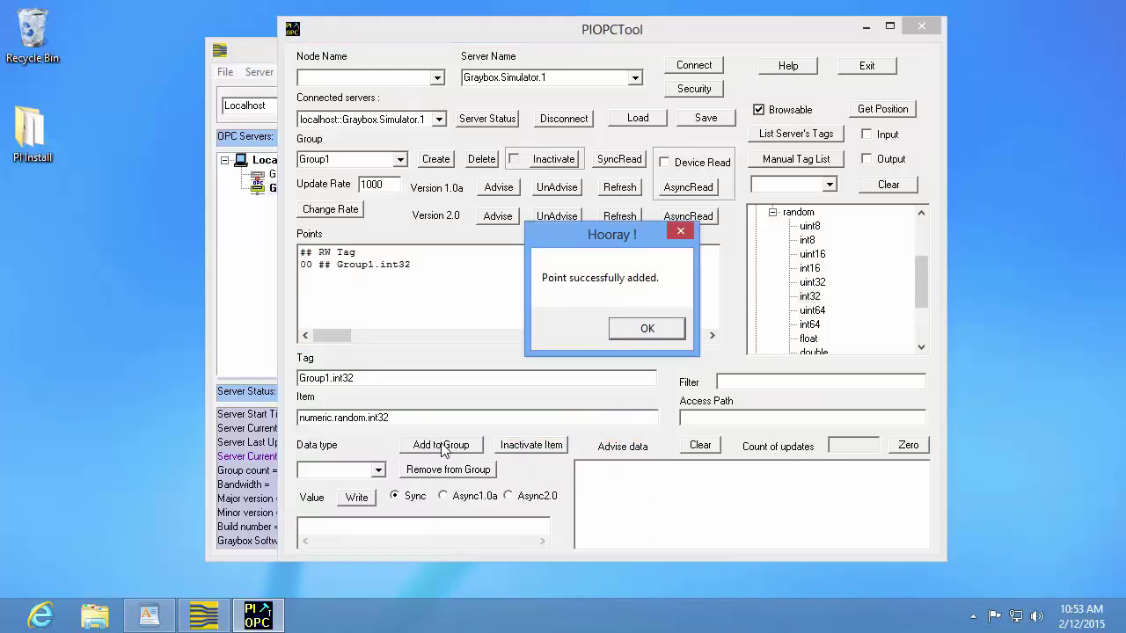
{"action": "left_click", "coordinate": [647, 330]}
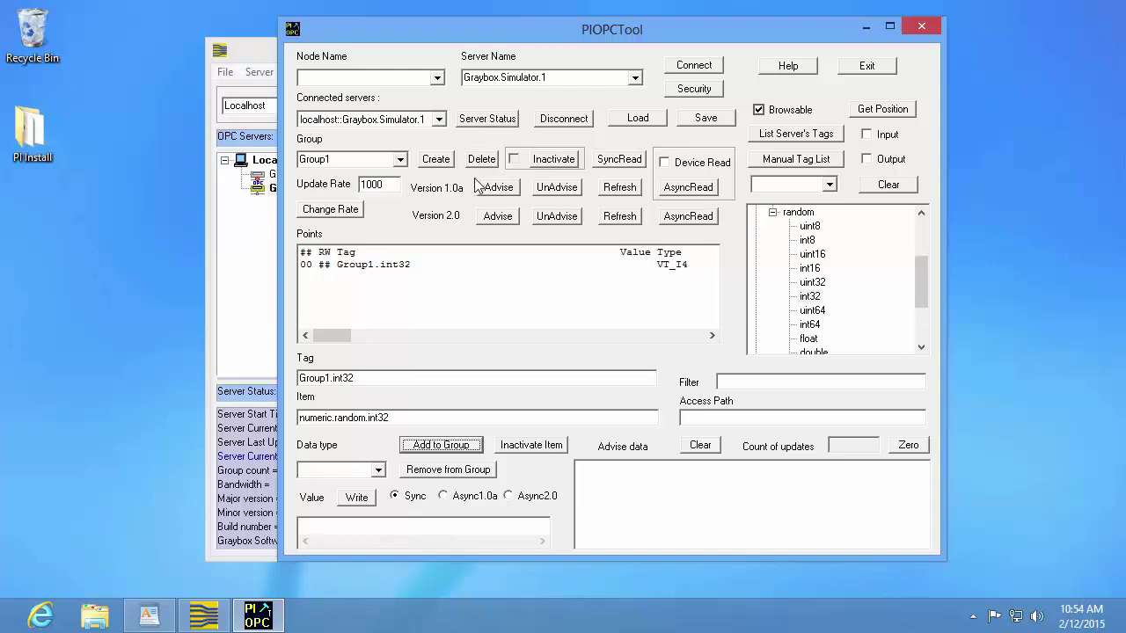
Refresh Group1 so Group1.int32 reads 862 with quality 000000C0, timestamp 02/12/15 10:54:16
{"action": "left_click", "coordinate": [619, 218]}
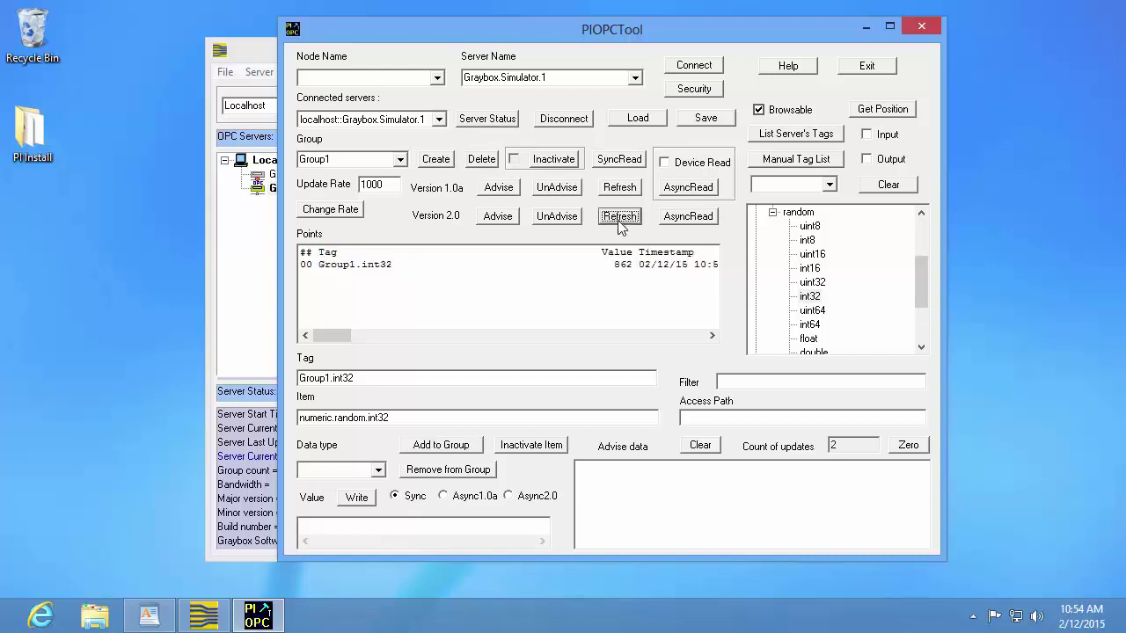
{"action": "left_click", "coordinate": [363, 336]}
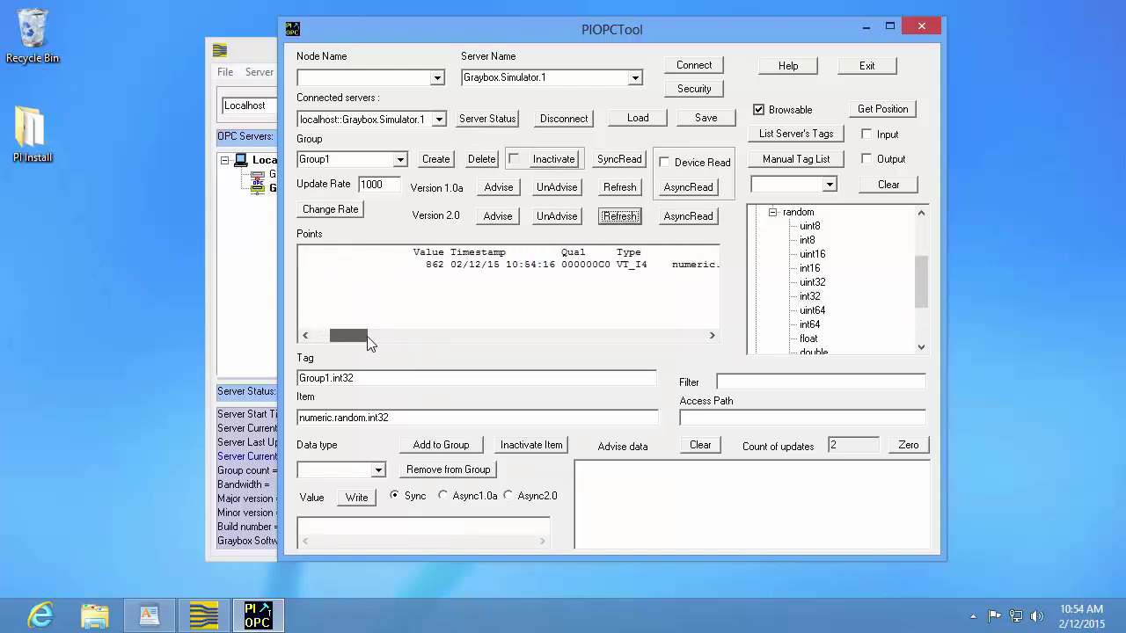